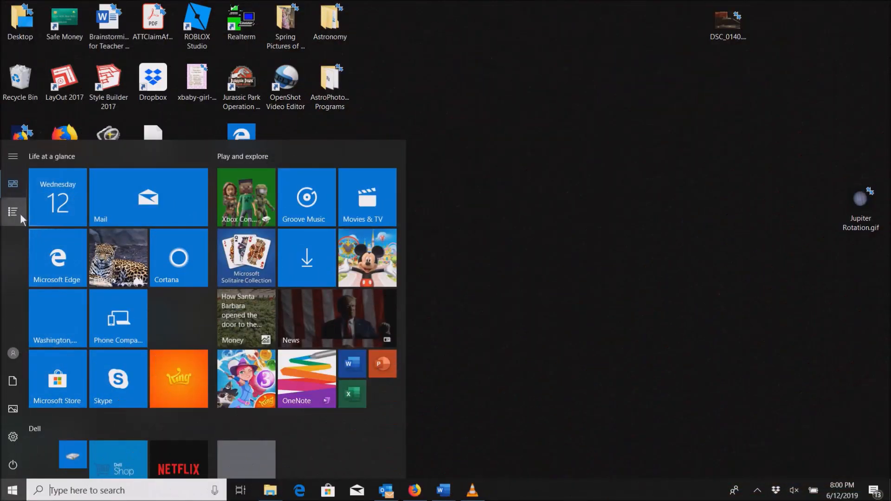
- Launch GIMP 2 from the list of installed programs
click(20, 214)
scroll(52, 316, down, 10)
scroll(54, 316, down, 2)
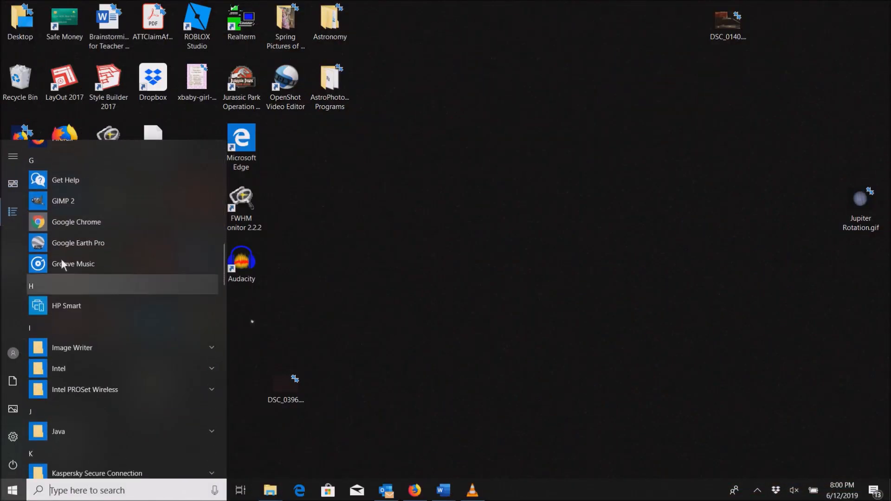
click(56, 204)
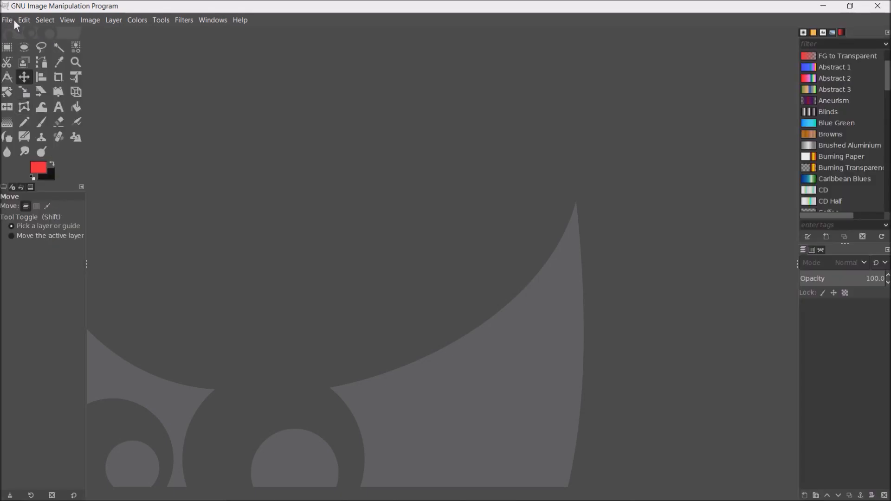
- Start opening an image and browse the Seagate backup drive to Photos, AstroPhotography, Raw Photos, Jupiter, 290519
click(14, 20)
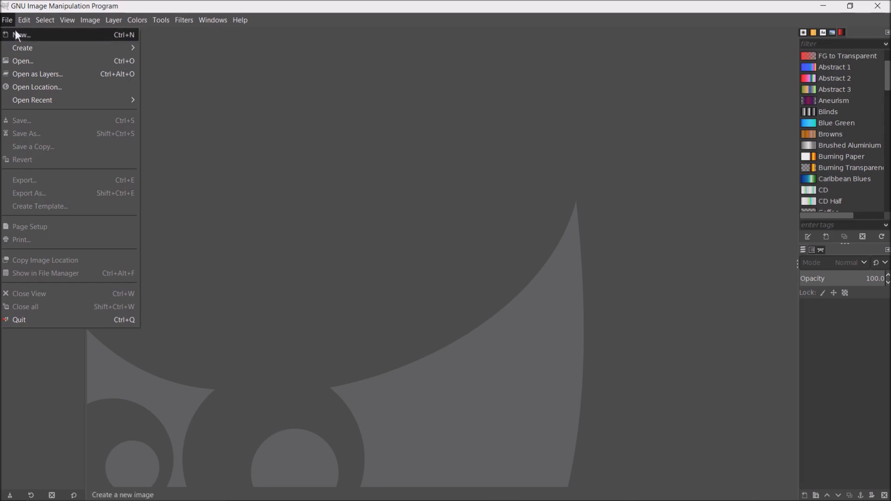
click(24, 63)
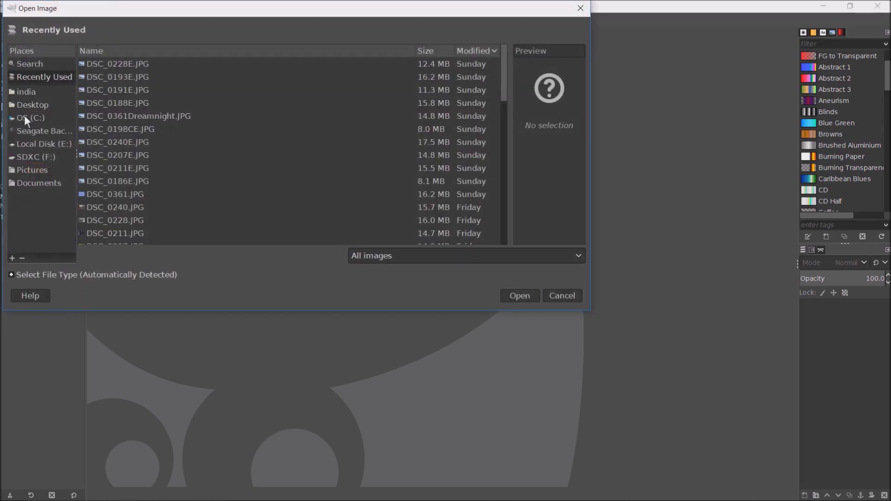
click(41, 132)
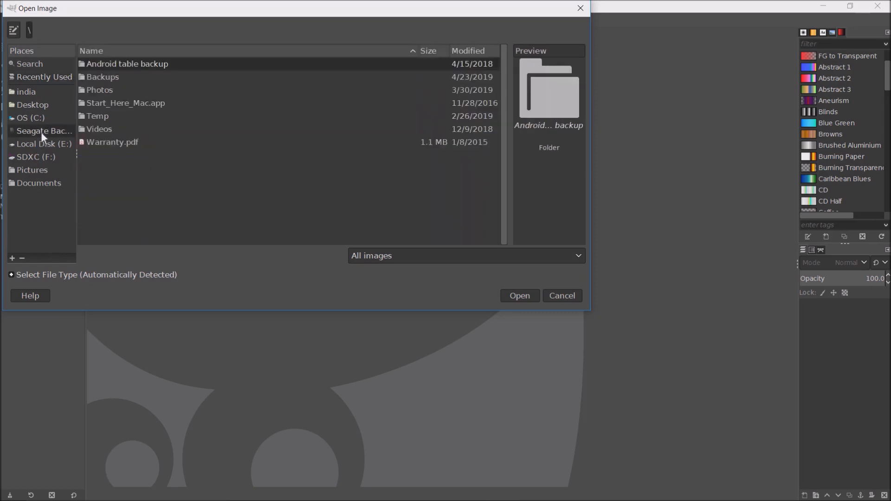
double_click(91, 88)
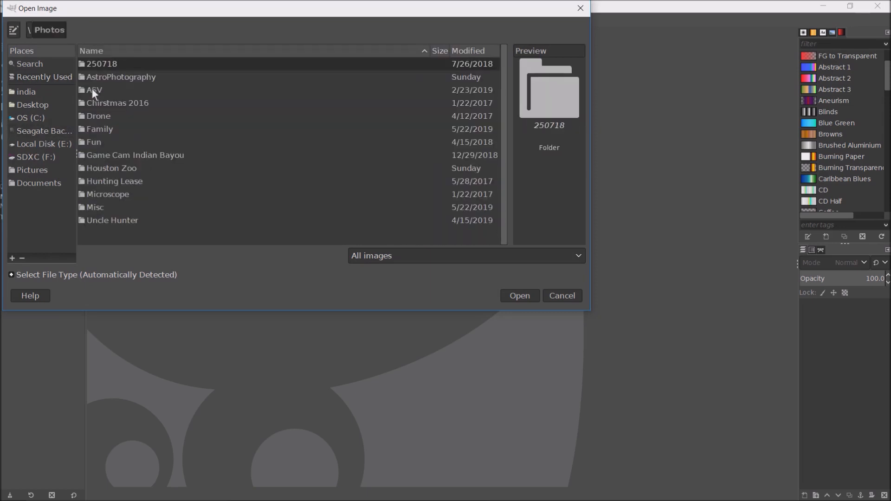
double_click(103, 74)
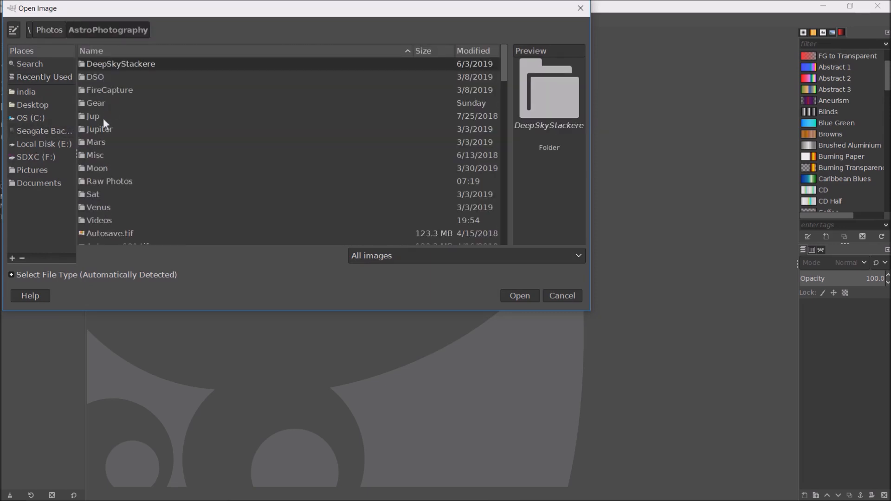
double_click(100, 181)
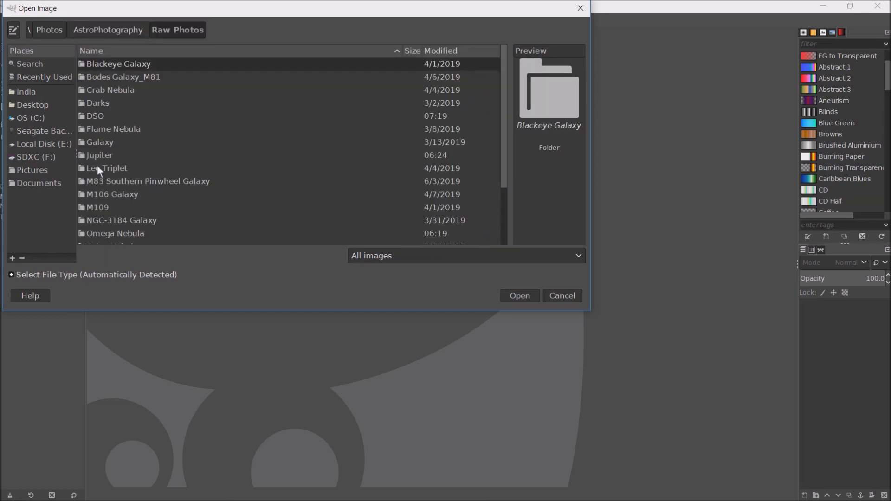
double_click(99, 155)
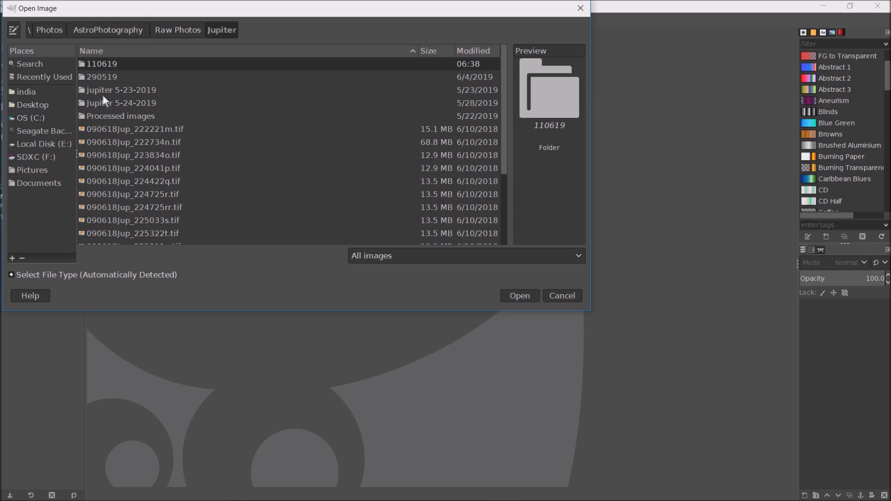
double_click(102, 77)
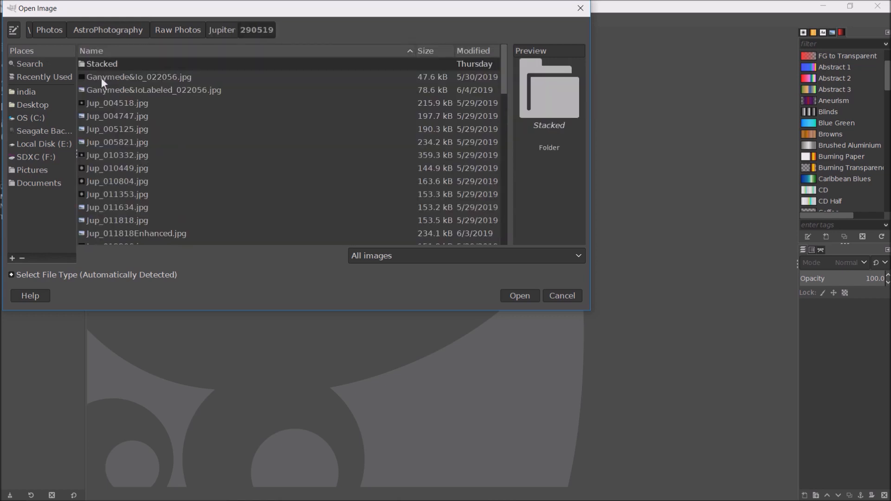
- Open Jup_012206.jpg from the Stacked subfolder of 290519
scroll(149, 188, down, 5)
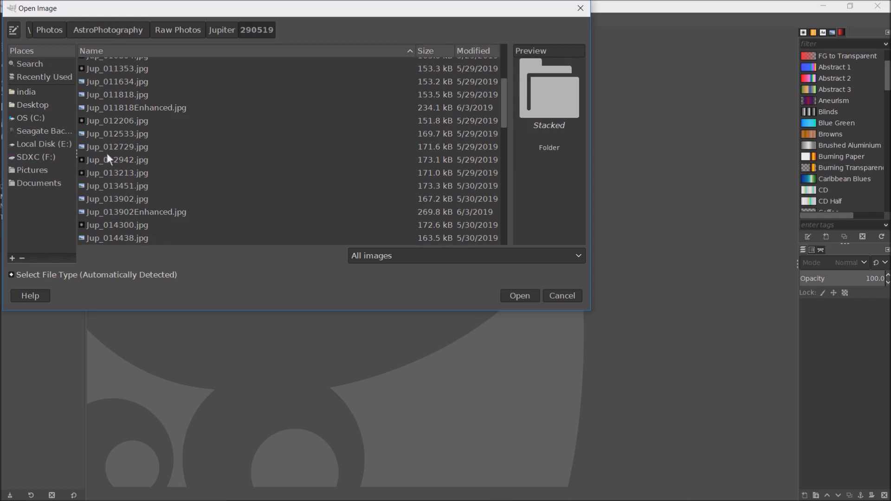
scroll(107, 155, down, 5)
scroll(106, 153, up, 10)
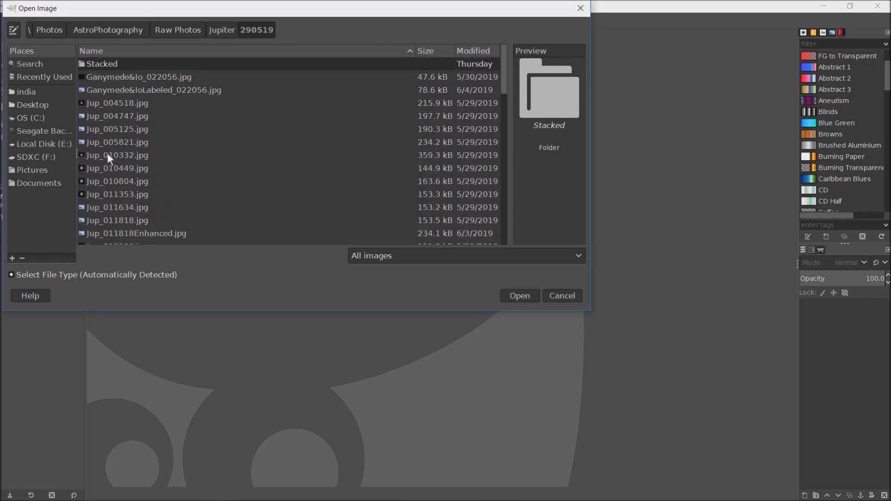
double_click(110, 65)
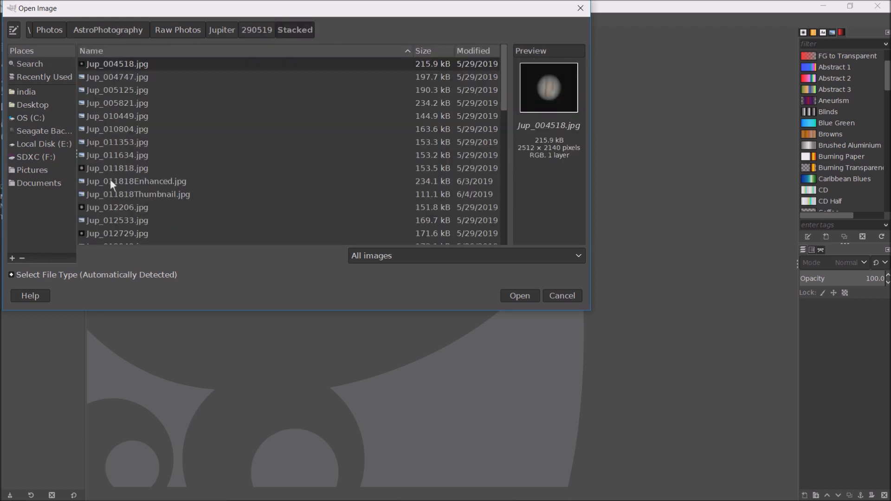
scroll(110, 179, down, 3)
click(119, 132)
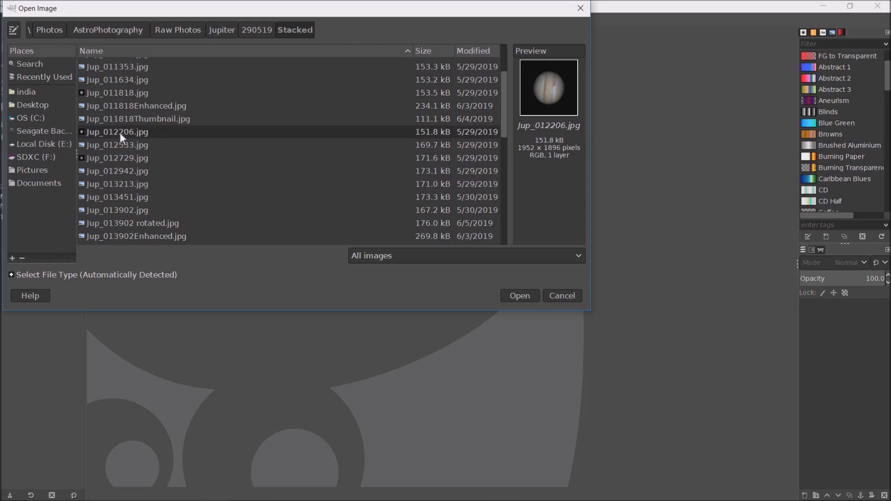
click(520, 296)
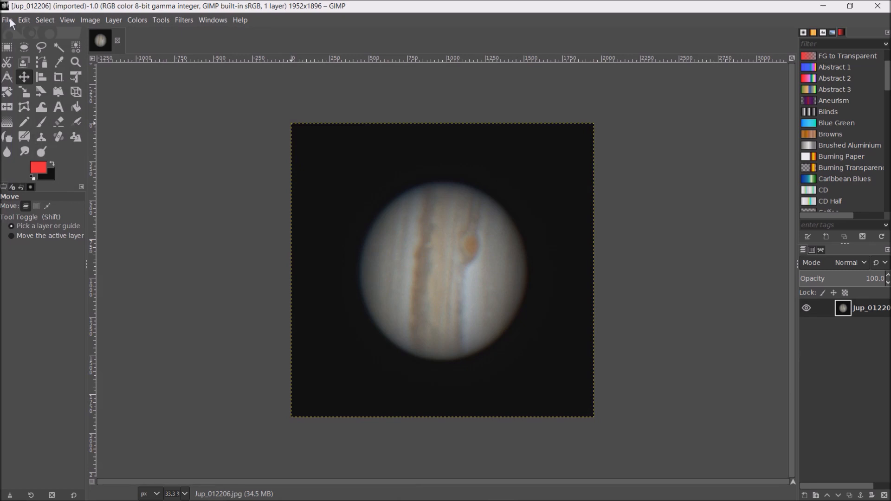
- Create a new blank image of 1952 x 1896 pixels
click(9, 19)
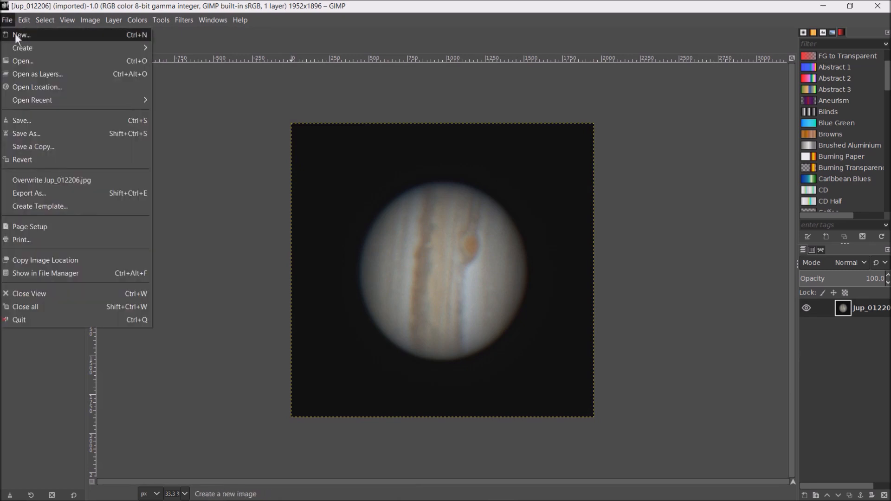
click(33, 36)
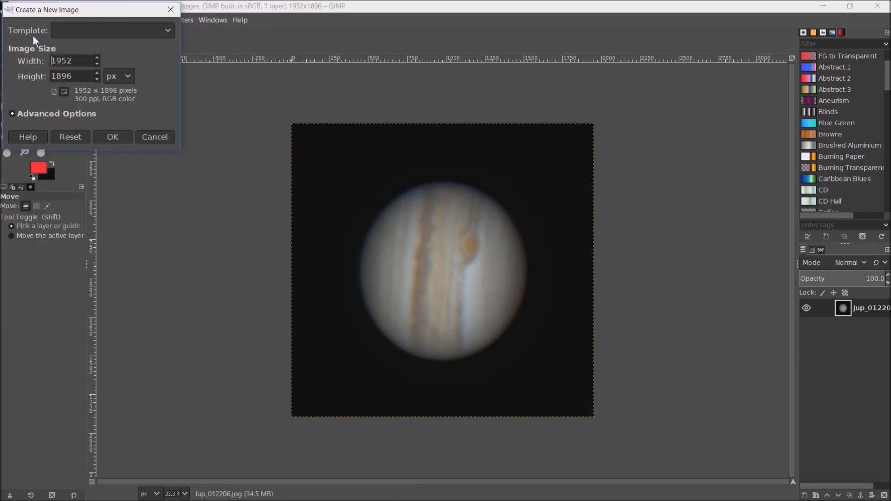
click(110, 141)
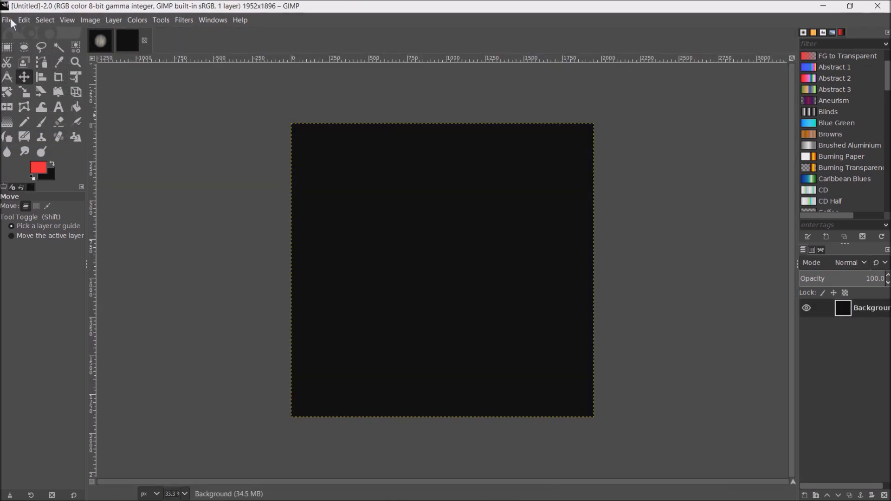
- Add Jup_012533.jpg, Jup_012729.jpg and Jup_012942.jpg as layers to the Jup_012206 image
click(100, 45)
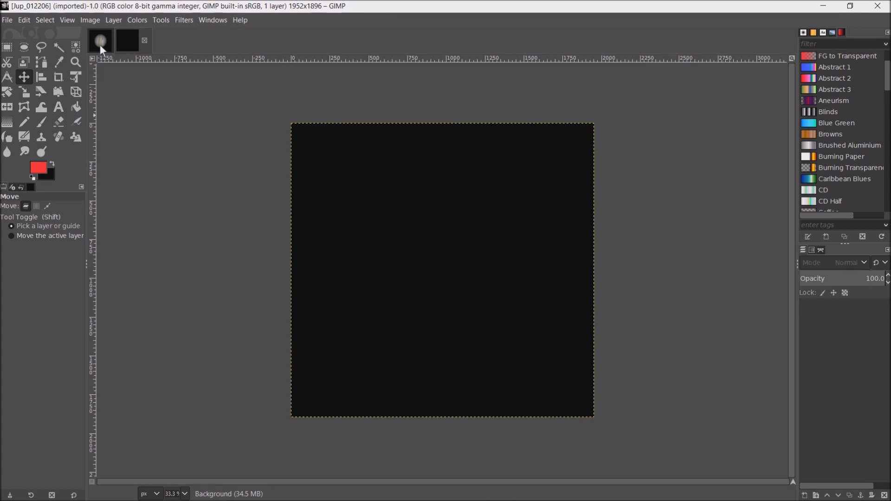
click(10, 19)
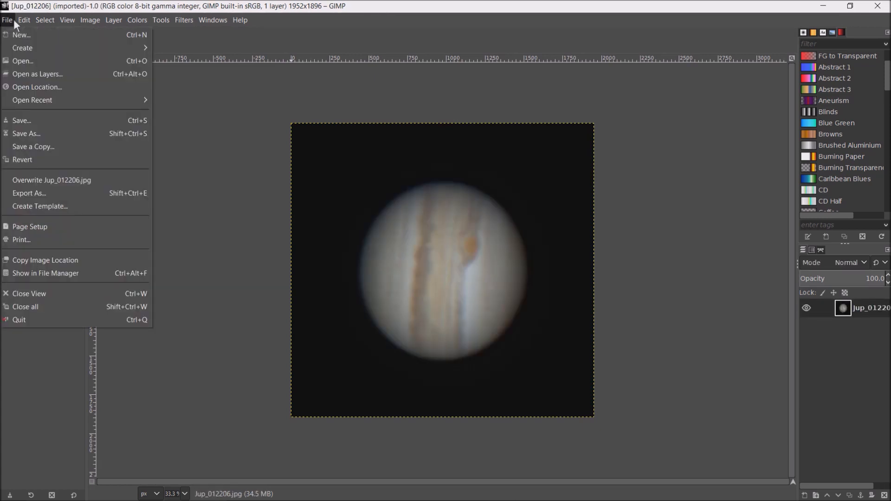
click(30, 74)
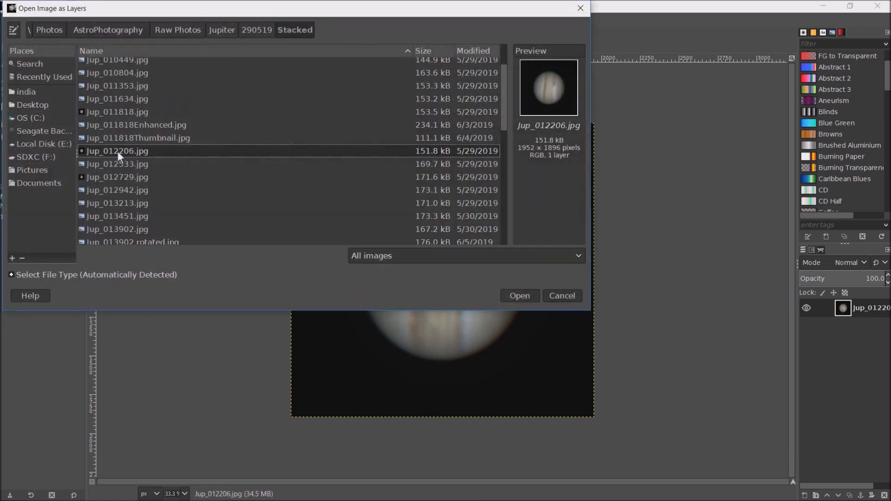
click(105, 165)
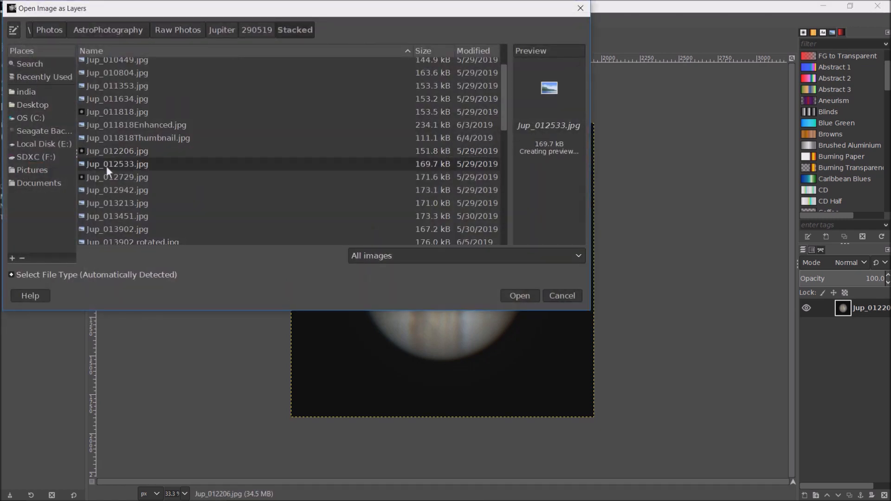
shift+click(117, 191)
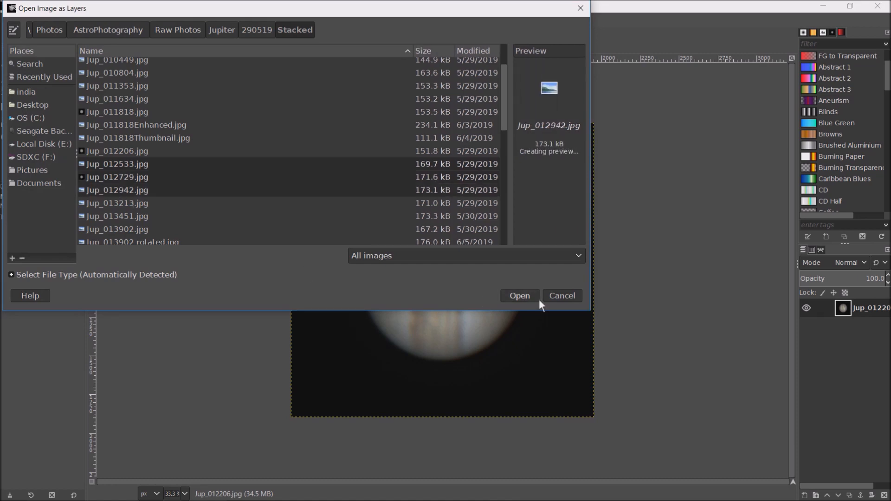
click(522, 296)
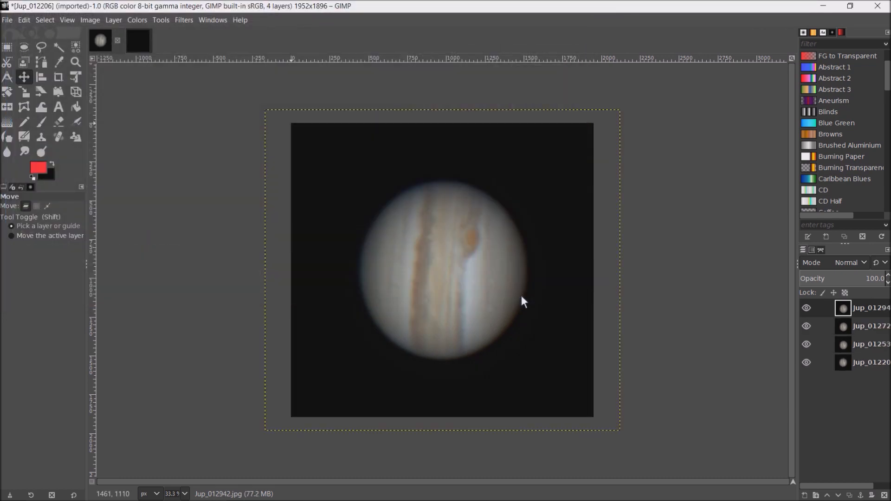
- Hide the three upper Jupiter layers one by one and show them again to compare the planet's position between frames
click(812, 308)
click(807, 326)
click(808, 344)
click(807, 346)
click(808, 327)
click(806, 308)
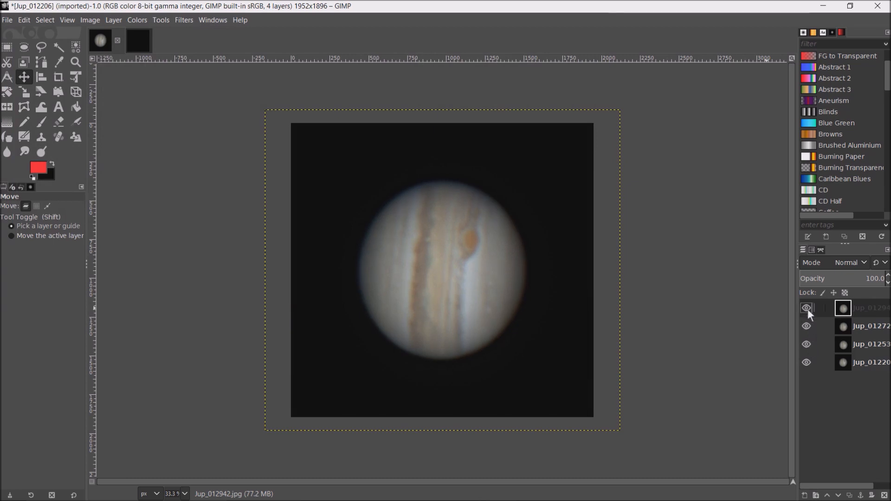
- Make Jup_012206 the active layer and hide the three layers above it
click(865, 364)
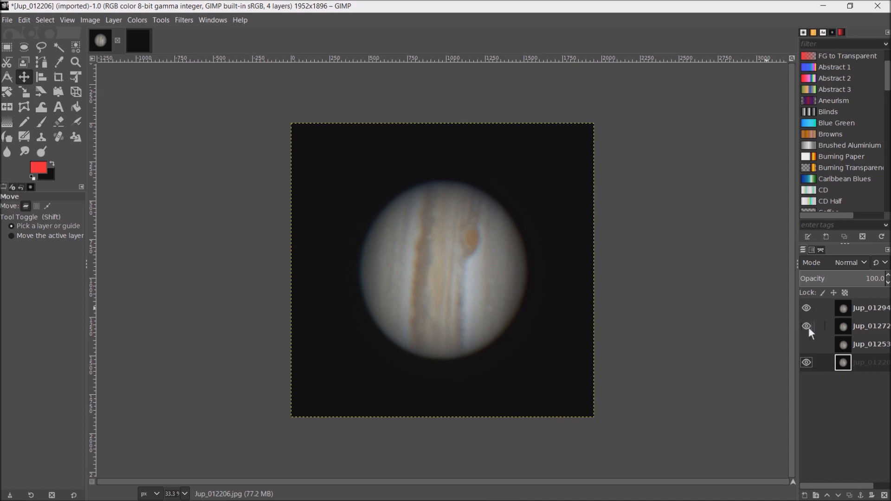
click(808, 308)
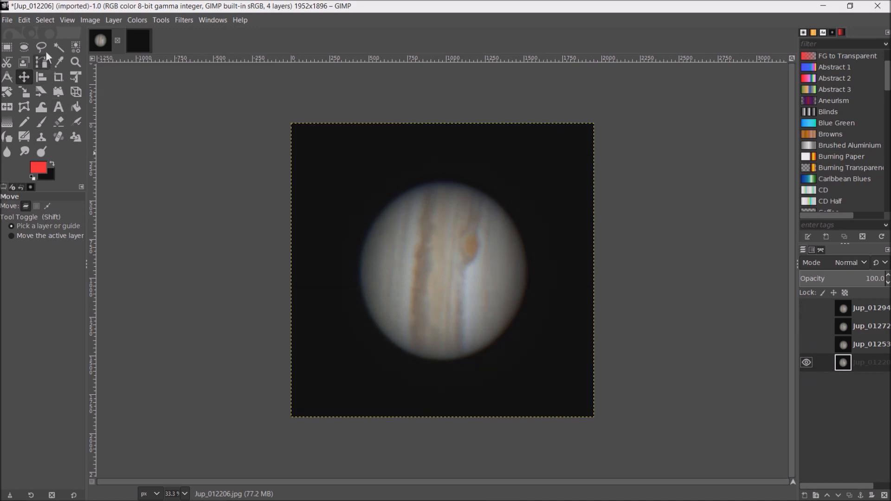
- Select the black background of the Jup_012206 layer by color and invert the selection so it covers the planet
click(46, 20)
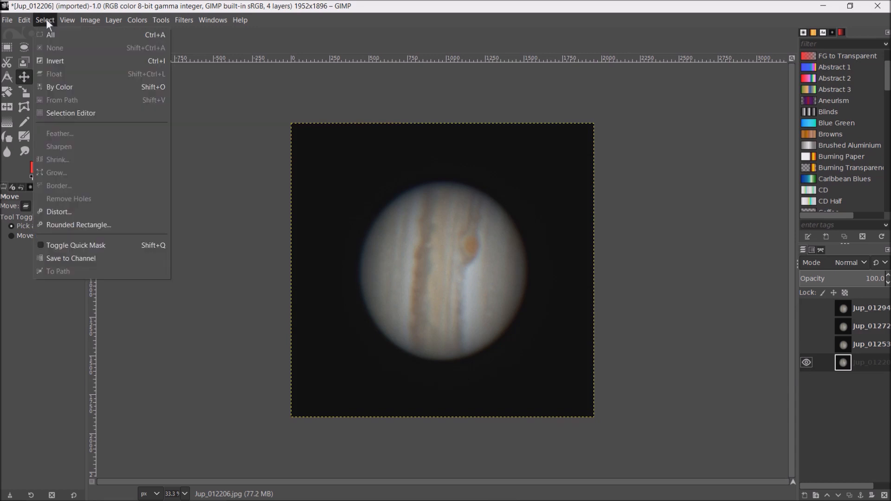
click(68, 88)
click(327, 176)
click(44, 20)
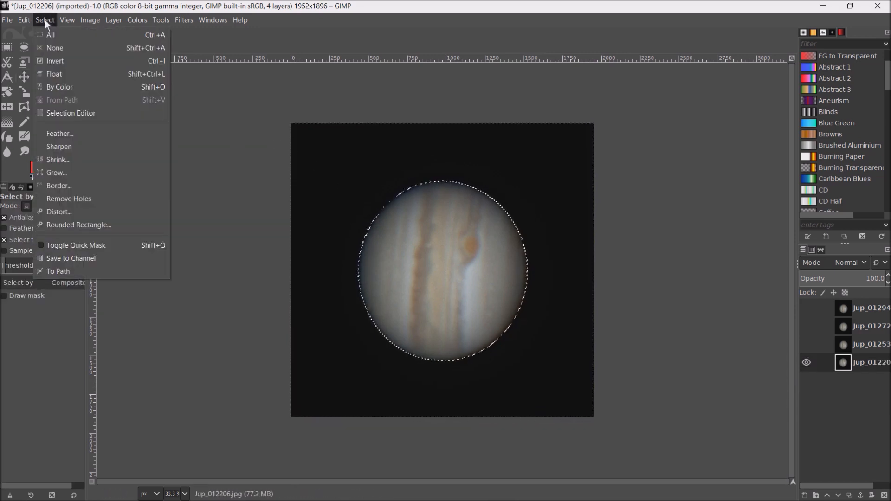
click(63, 61)
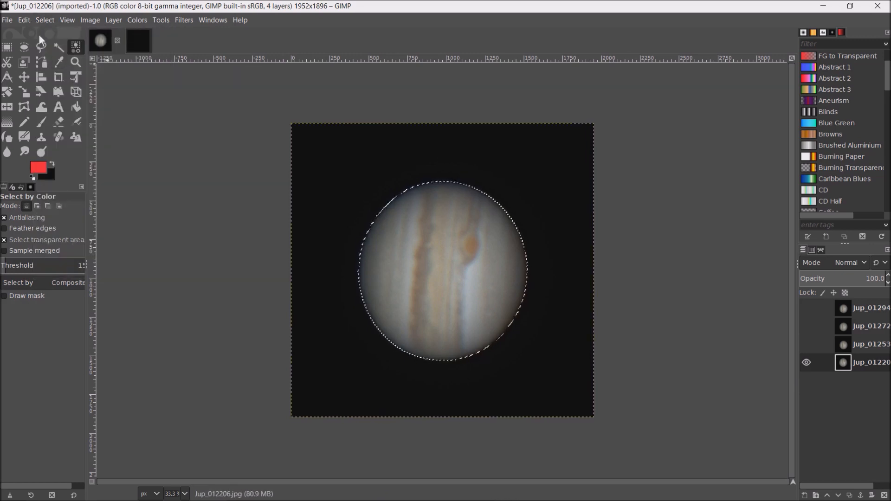
- Copy the selected planet and paste it as a new layer in the blank untitled image
click(29, 21)
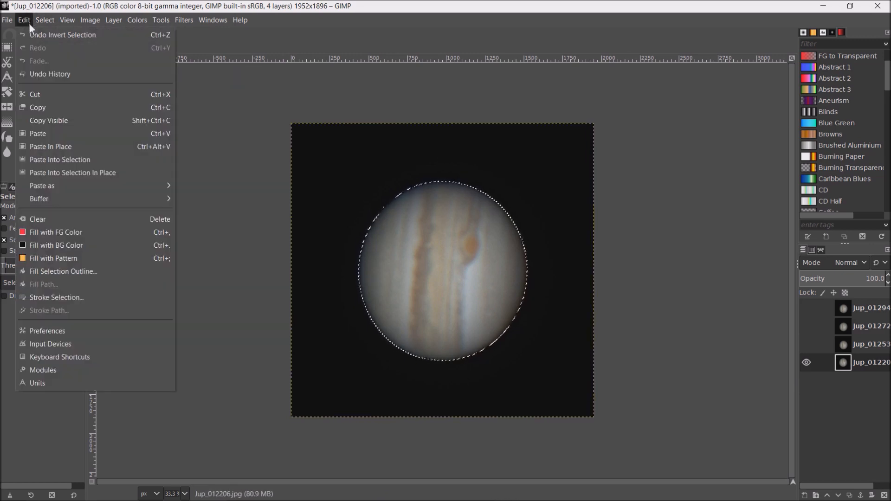
click(49, 122)
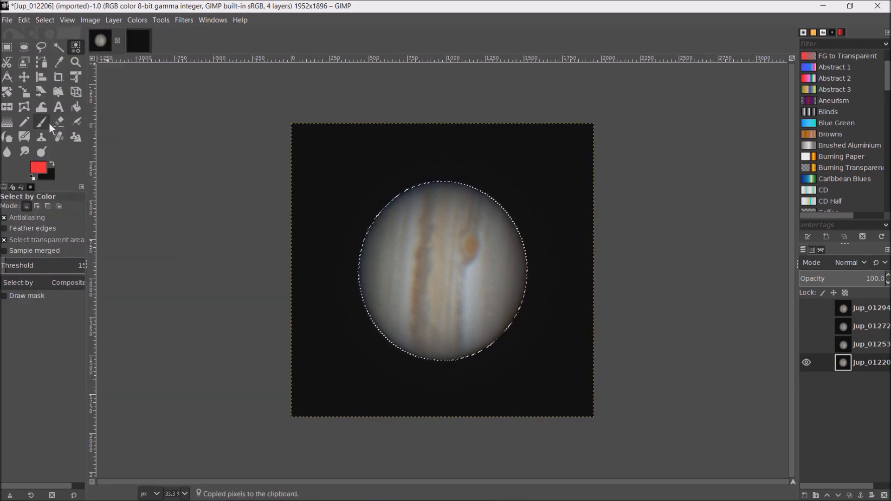
click(134, 43)
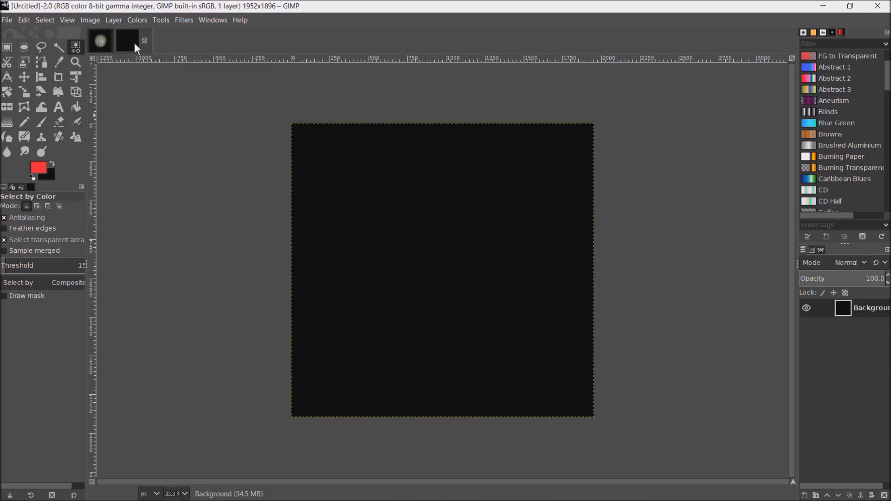
click(30, 21)
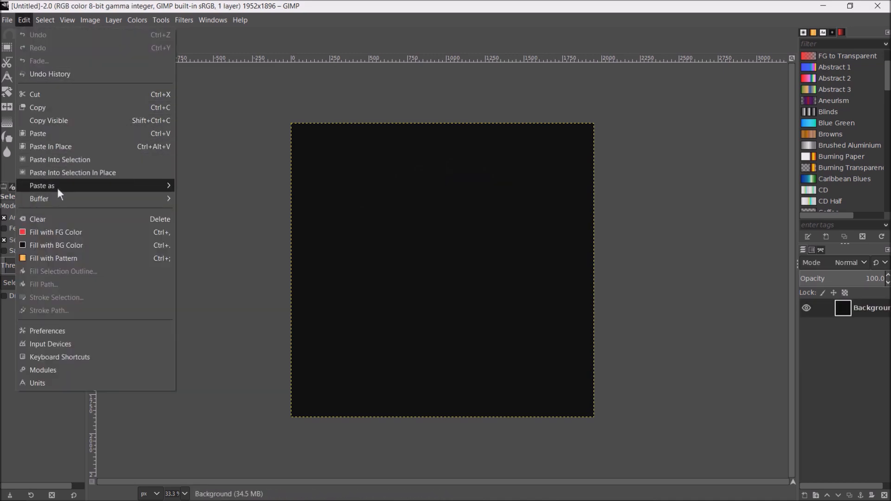
mouse_move(57, 183)
click(199, 183)
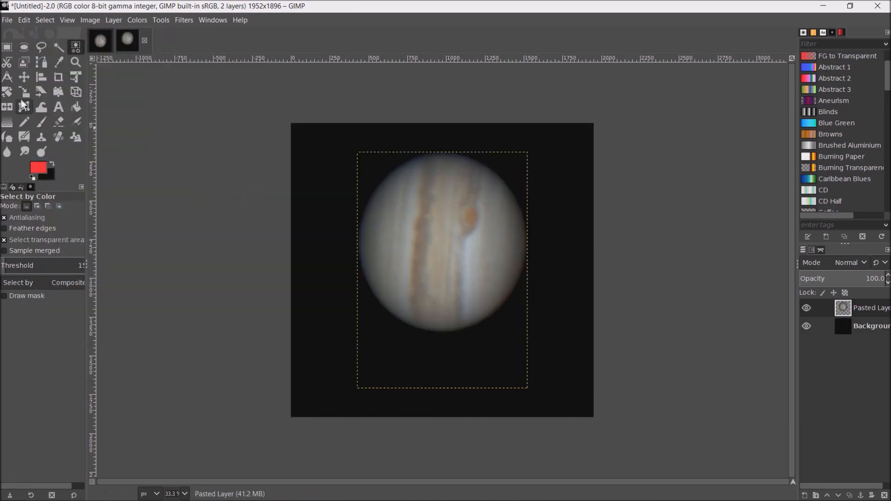
- Rotate the pasted Jupiter layer by 85 degrees and move it left toward the middle of the canvas
click(7, 92)
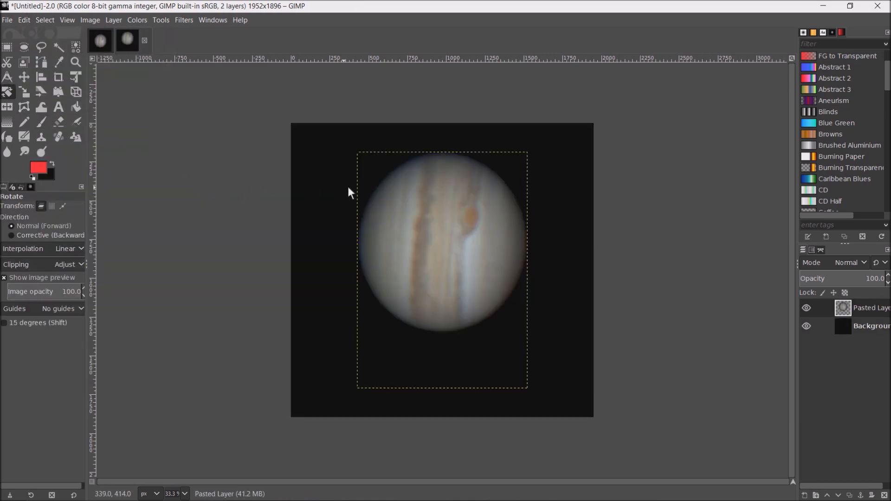
click(376, 174)
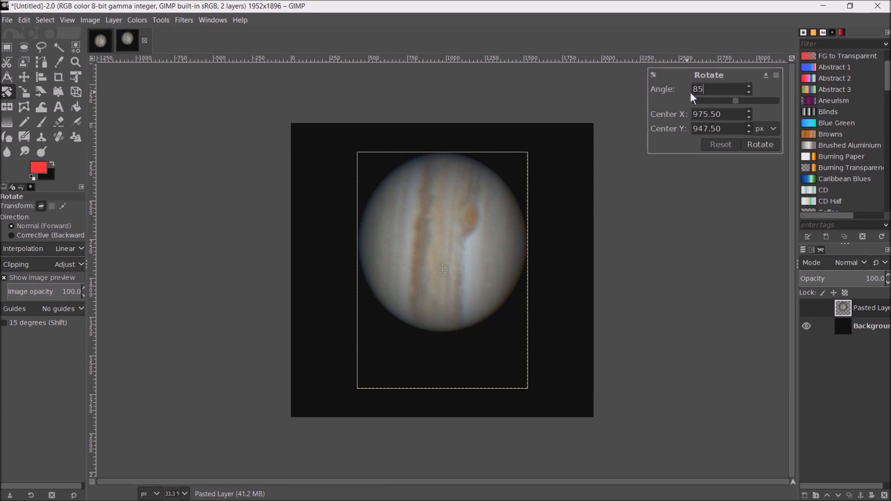
click(759, 145)
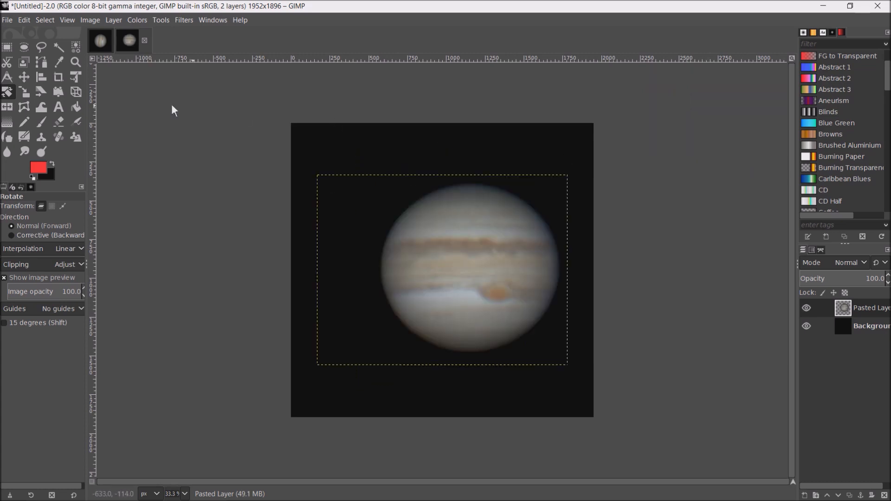
click(24, 77)
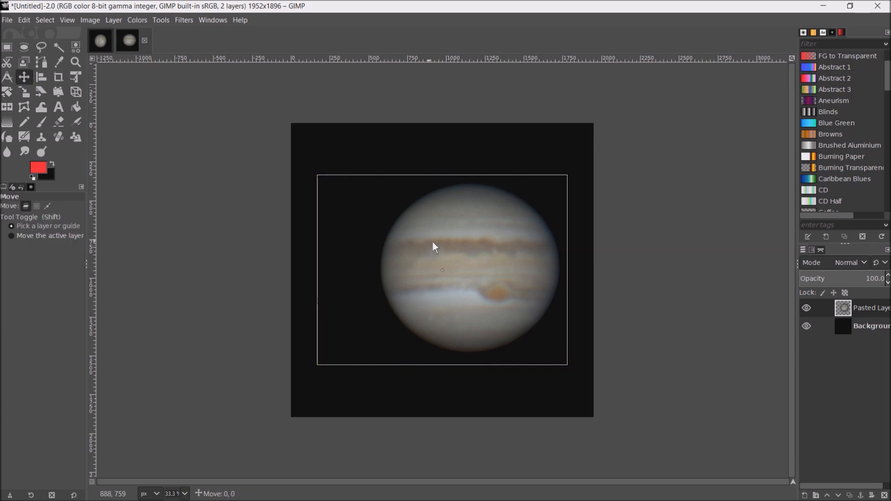
drag(433, 242, 411, 241)
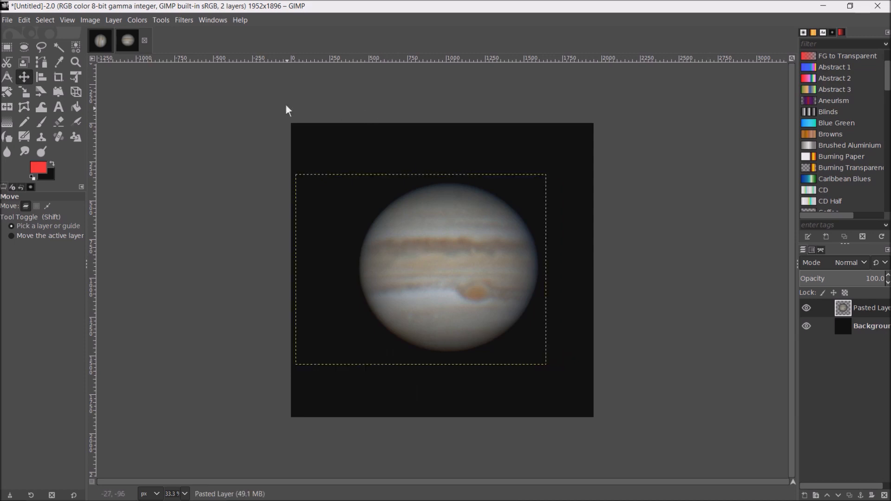
- Return to the stacked Jup_012206 image and make Jup_012533 the active and only visible layer
click(104, 41)
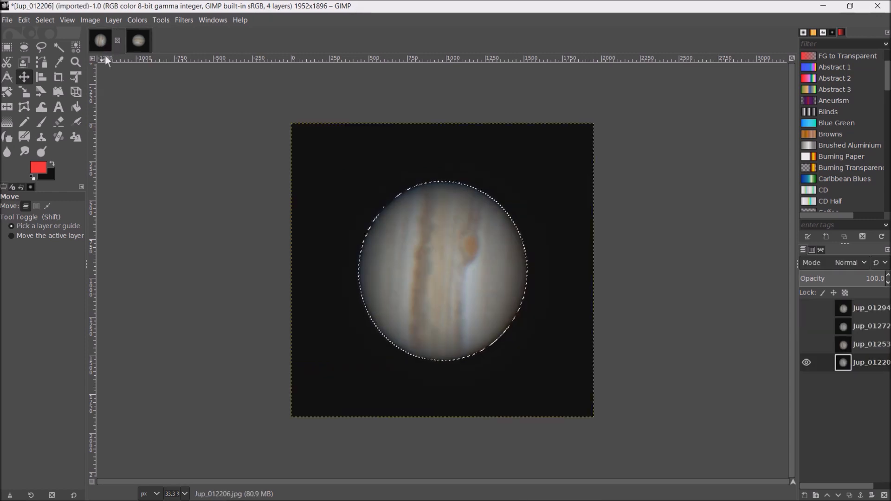
click(807, 345)
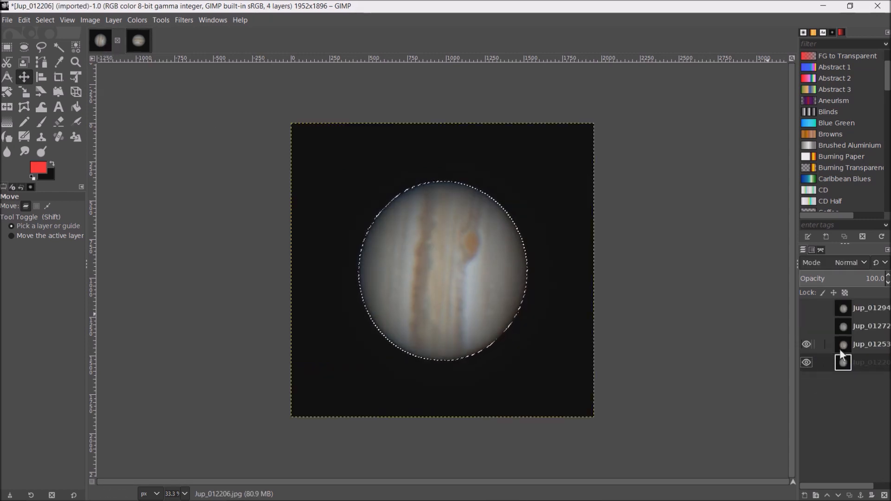
click(868, 346)
click(809, 363)
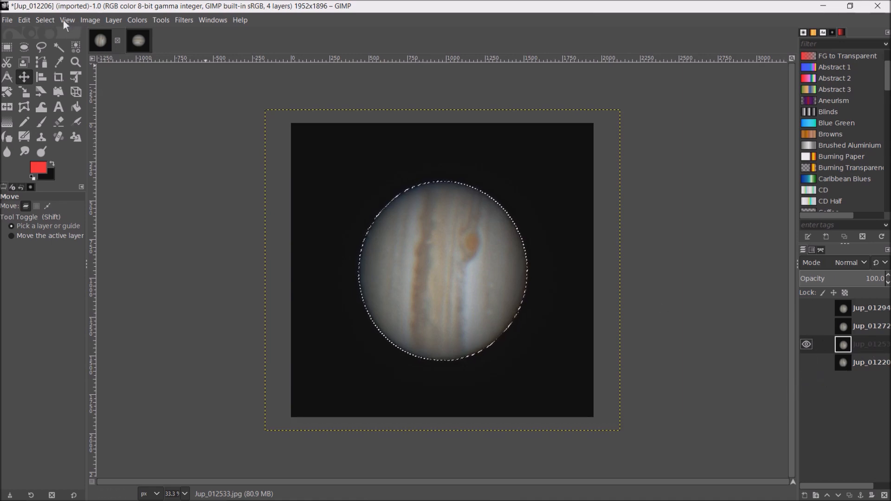
- Select the black background of the Jup_012533 layer by color and invert the selection so it covers the planet
click(48, 21)
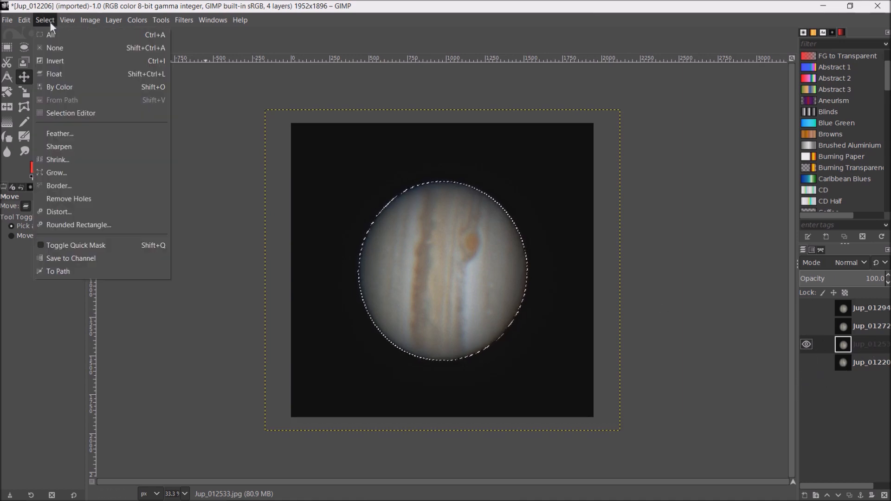
click(68, 88)
click(327, 190)
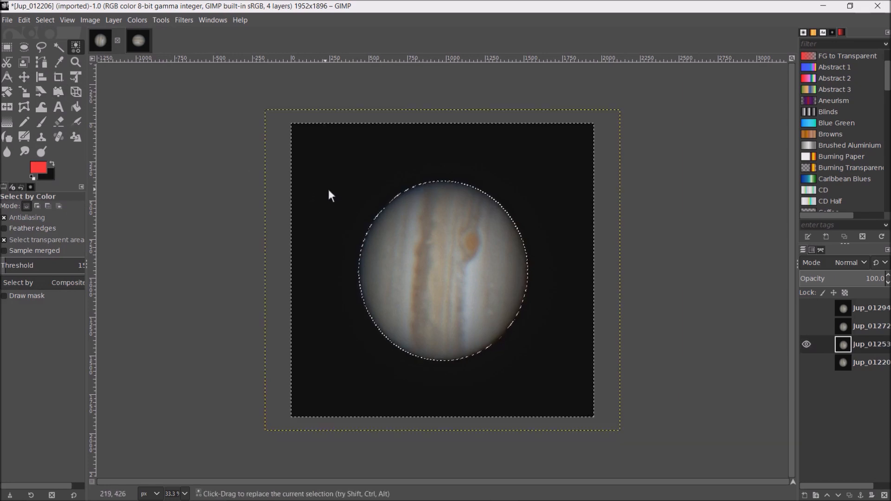
click(51, 19)
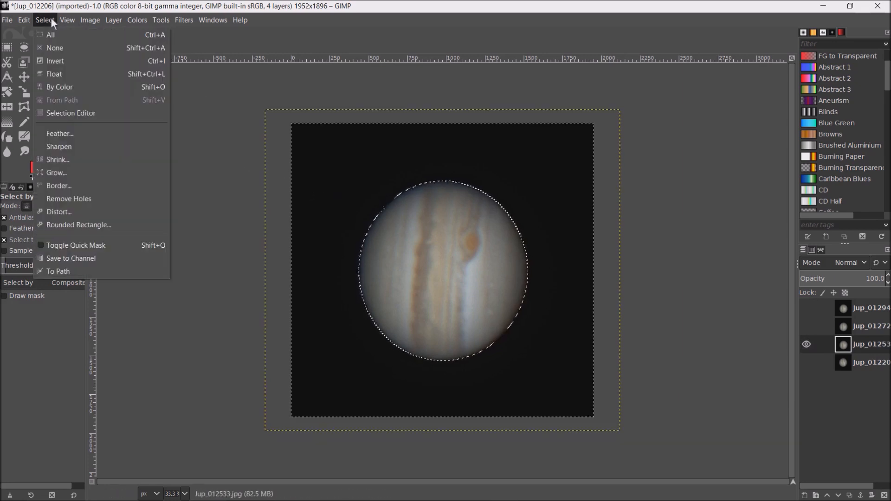
click(66, 61)
- Copy the visible selected planet from the Jup_012533 frame and paste it as a new layer in the untitled image
click(24, 20)
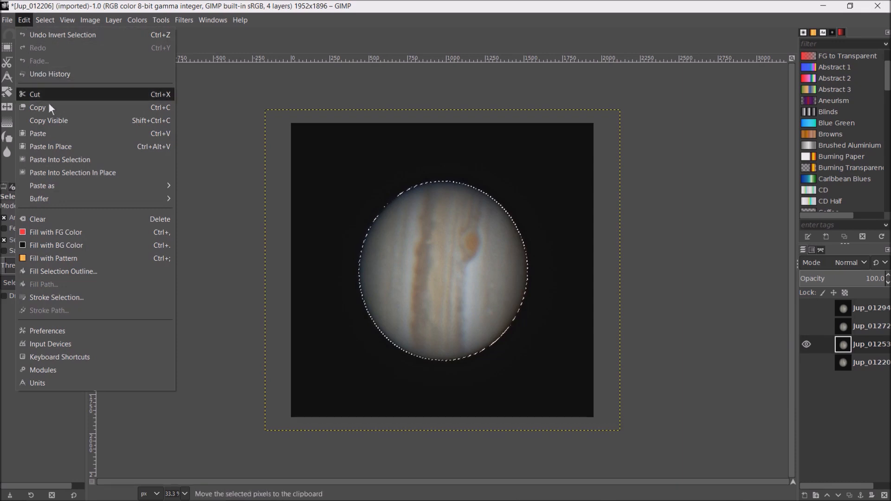
click(61, 120)
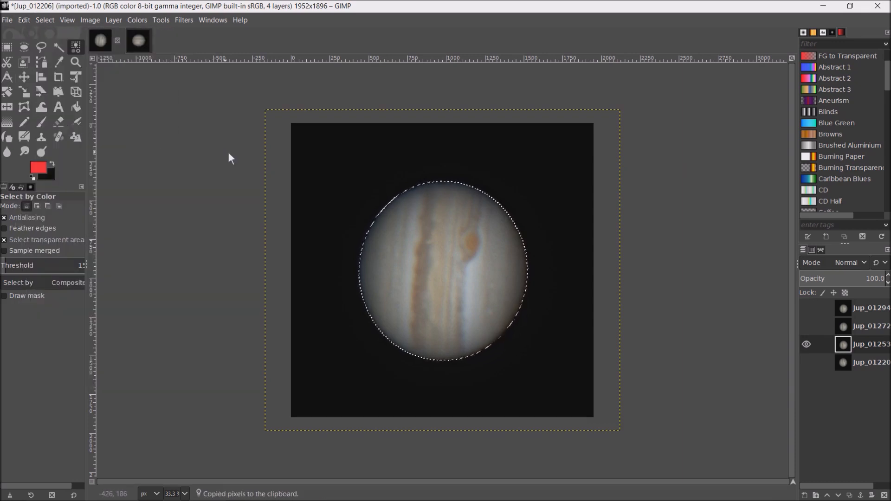
click(146, 44)
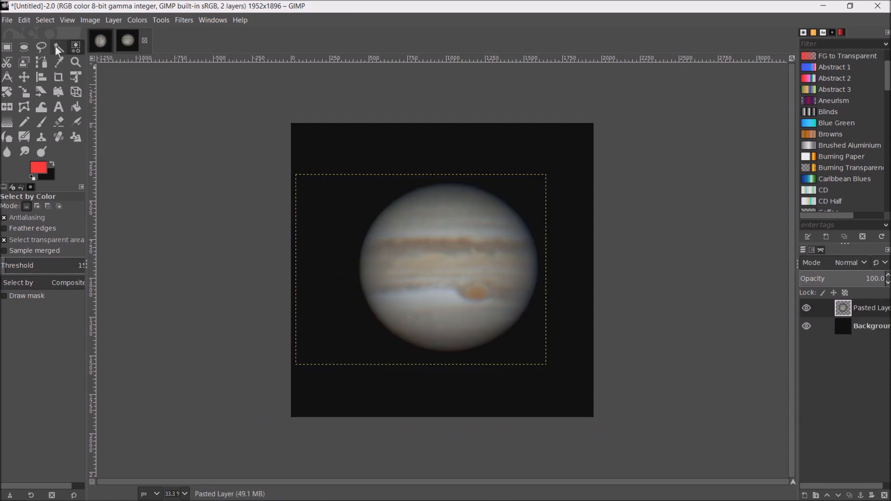
click(27, 19)
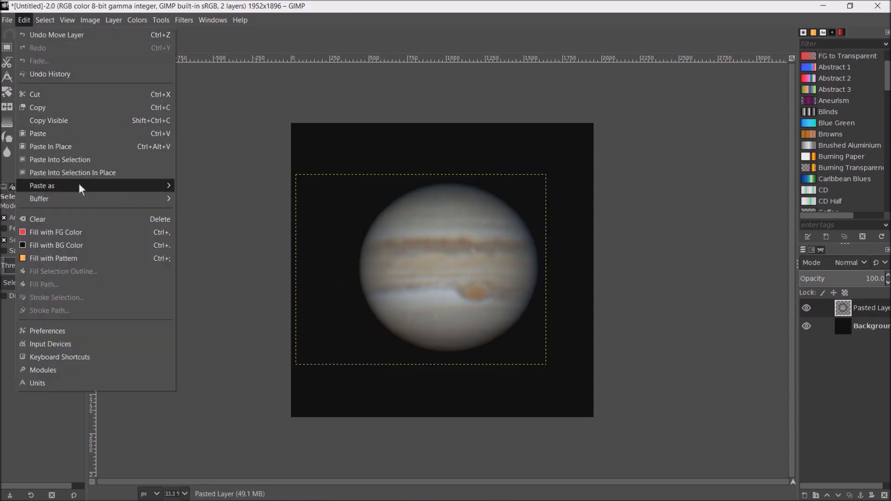
mouse_move(79, 186)
click(222, 186)
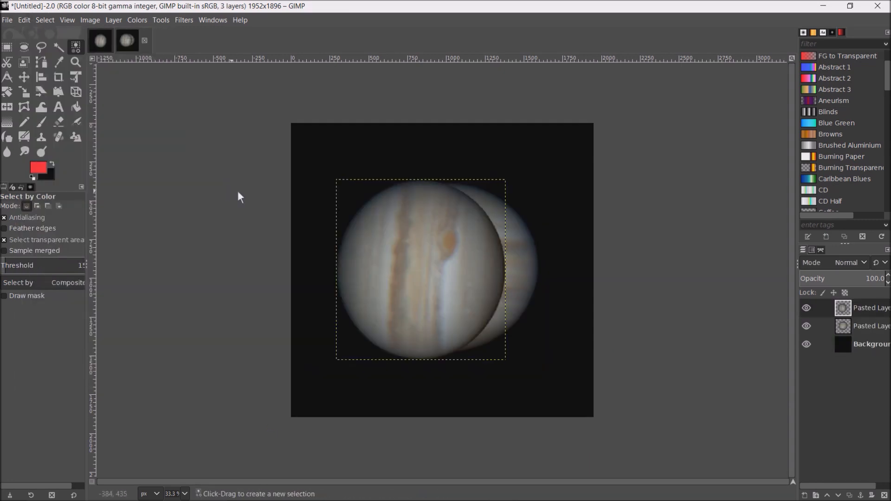
- Rotate the second pasted Jupiter layer by 85 degrees and move it over the first planet
click(8, 92)
click(366, 204)
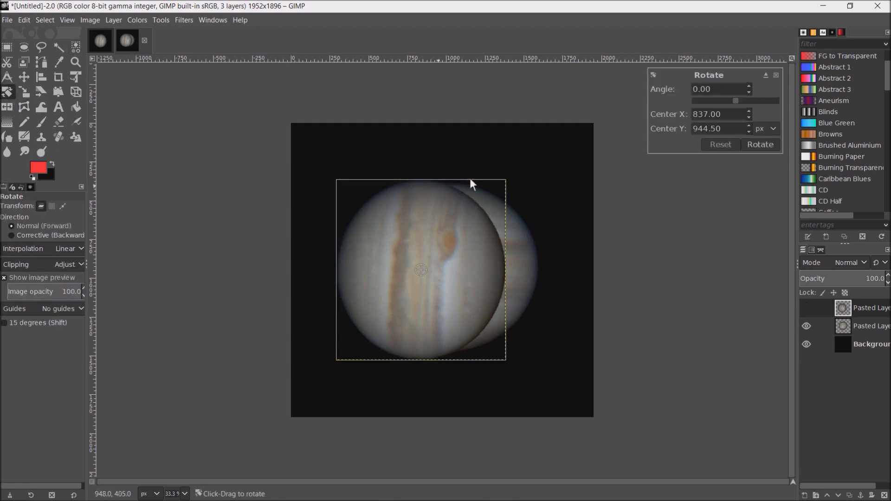
drag(725, 88, 625, 93)
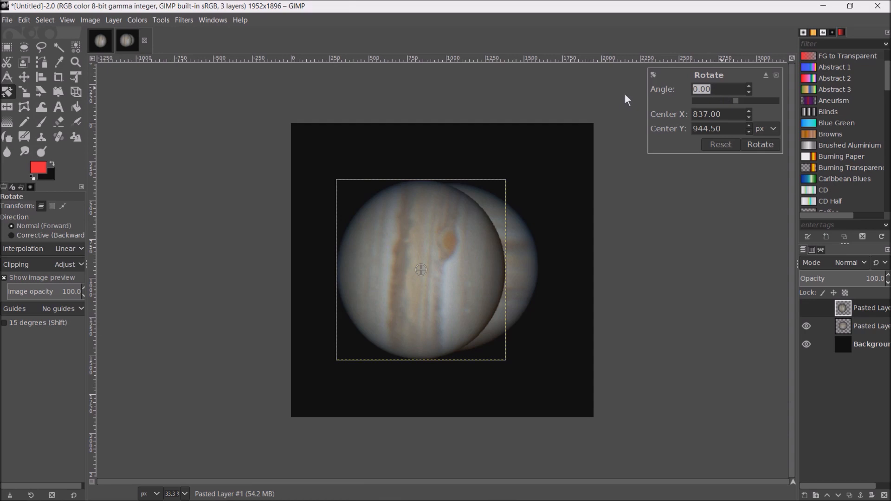
text(85)
click(758, 144)
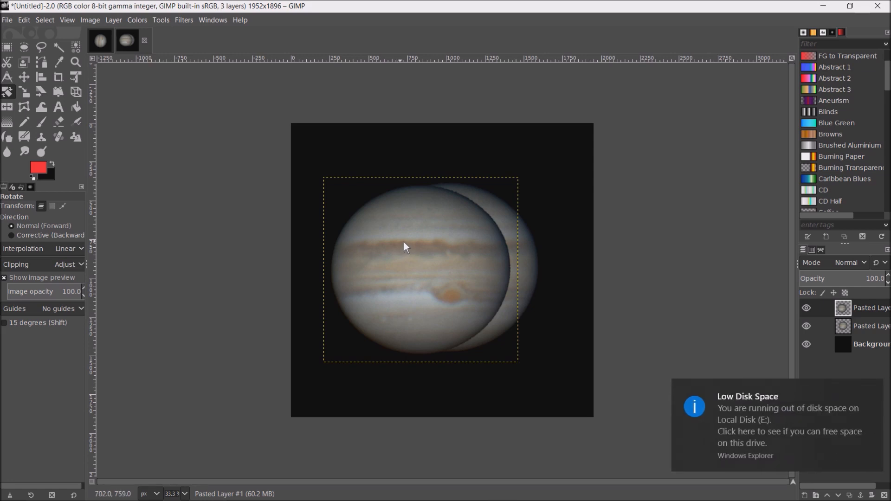
click(25, 79)
drag(399, 249, 427, 251)
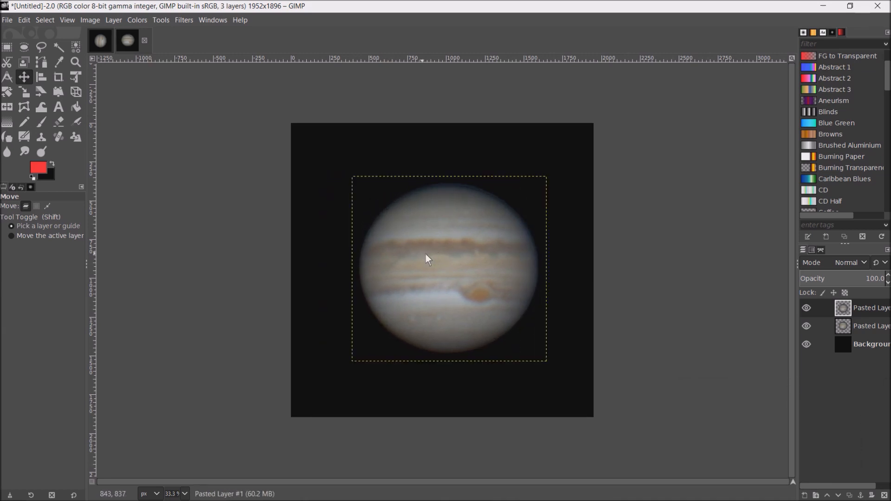
- Set the top layer's blend mode to Difference and shift the layer slightly until both planets line up
click(864, 263)
scroll(862, 340, down, 3)
scroll(863, 344, down, 5)
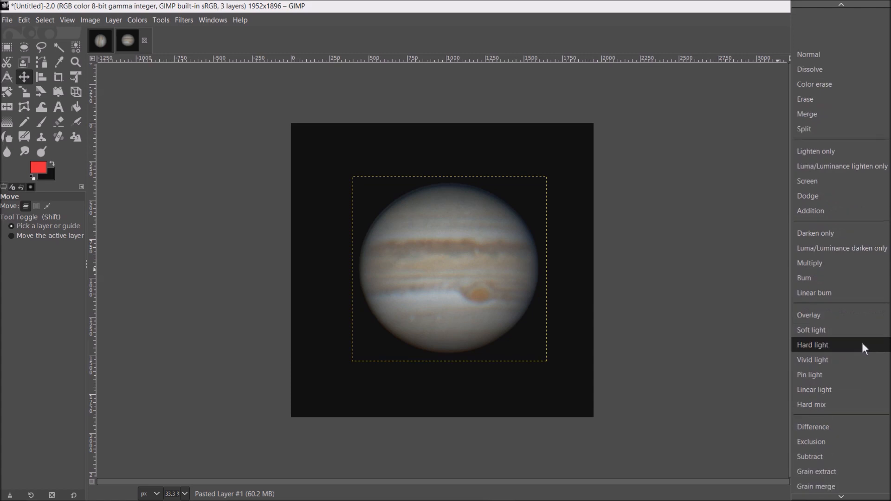
scroll(859, 351, down, 1)
click(857, 346)
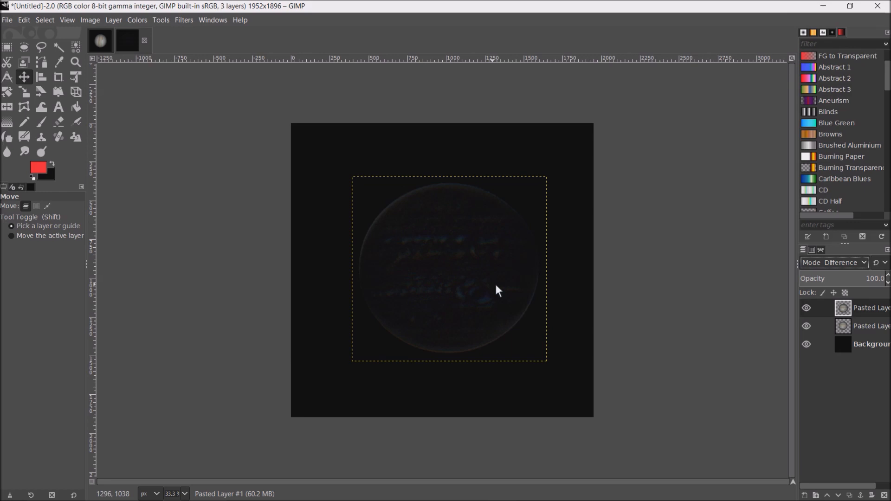
scroll(496, 286, up, 1)
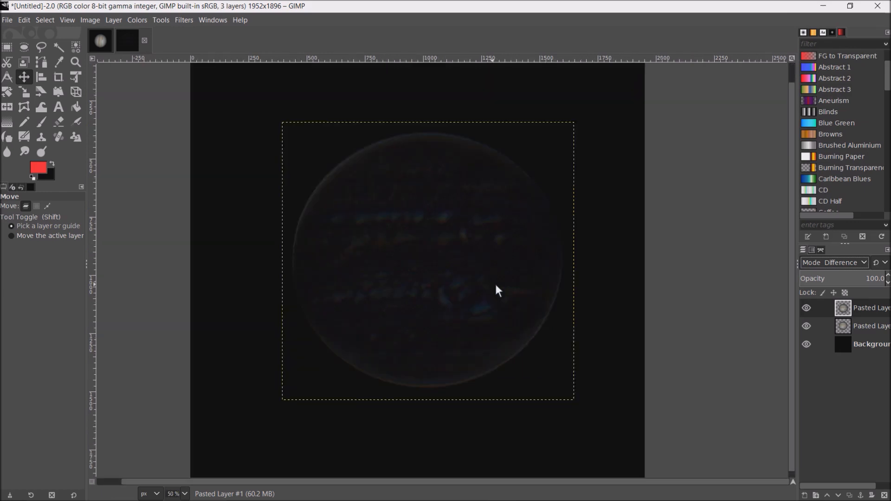
drag(453, 261, 453, 258)
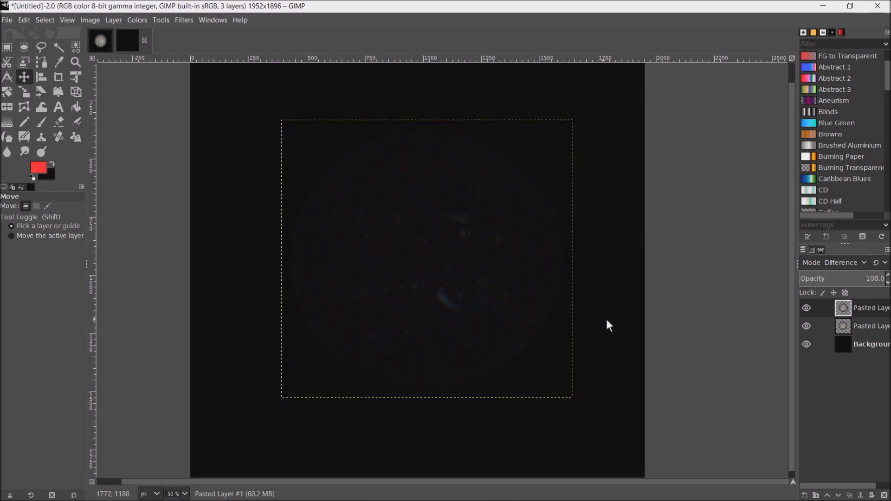
- Set the aligned top layer's blend mode back to Normal
click(870, 262)
scroll(842, 280, up, 3)
scroll(842, 279, up, 2)
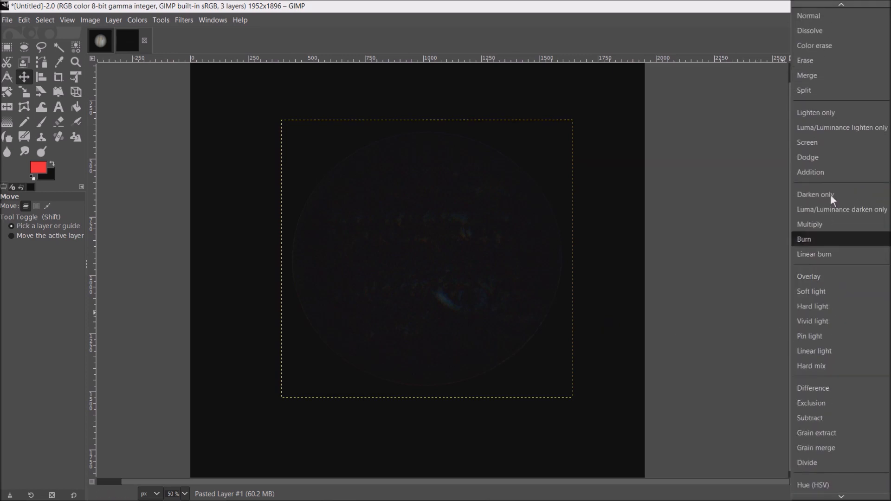
click(814, 16)
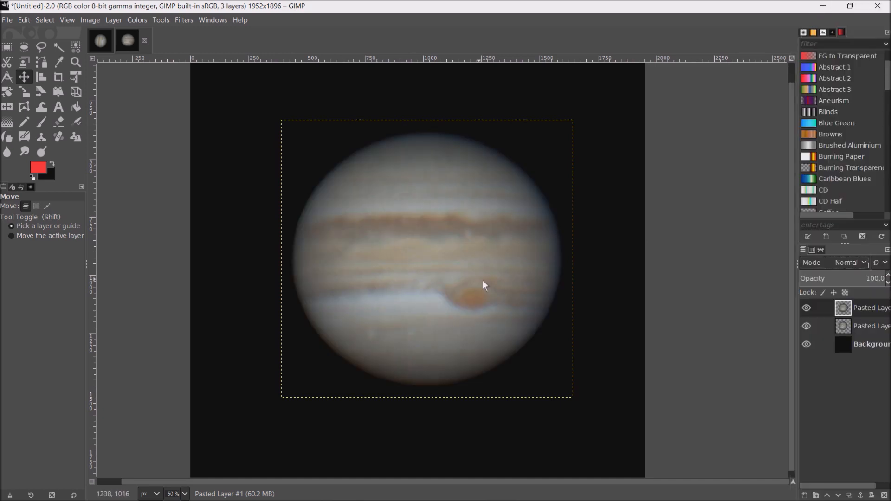
- Hide and show the top Jupiter layer repeatedly to check the planet's rotation and alignment between the two frames
click(808, 309)
click(807, 308)
click(808, 309)
click(808, 308)
click(811, 308)
click(810, 308)
click(811, 308)
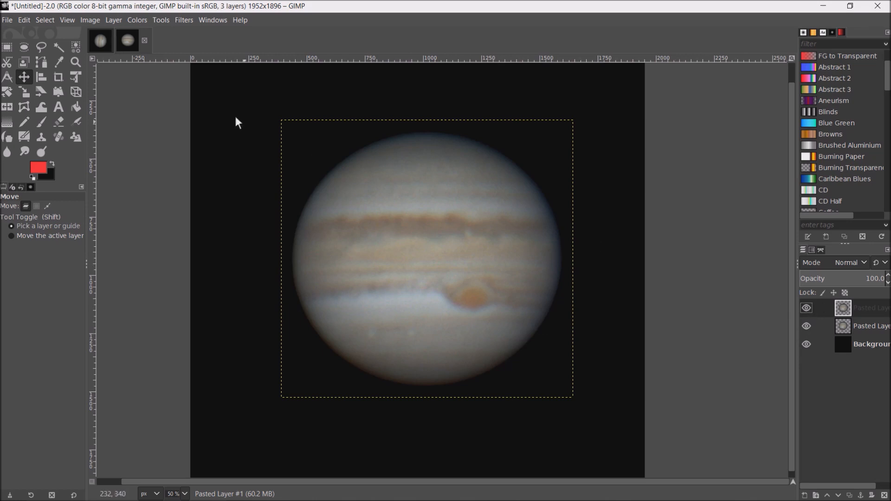
- Go back to the stacked Jup_012206 image and make Jup_012729 the active and only visible layer
click(102, 42)
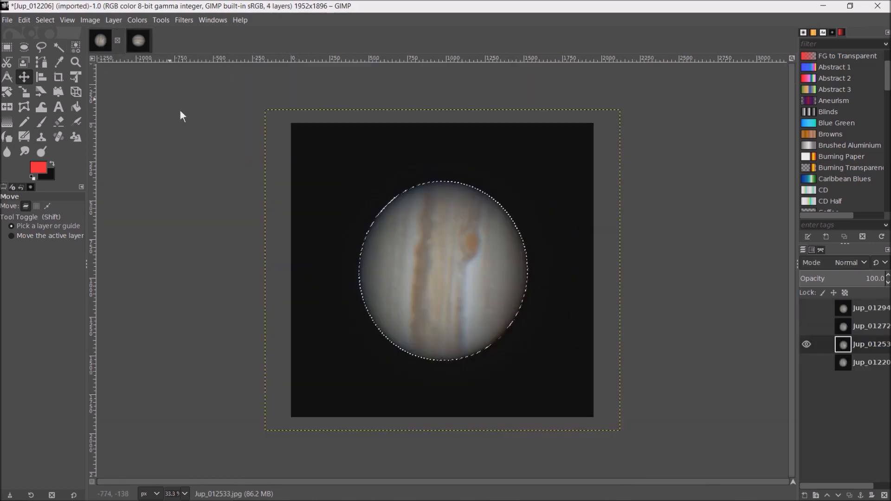
click(813, 329)
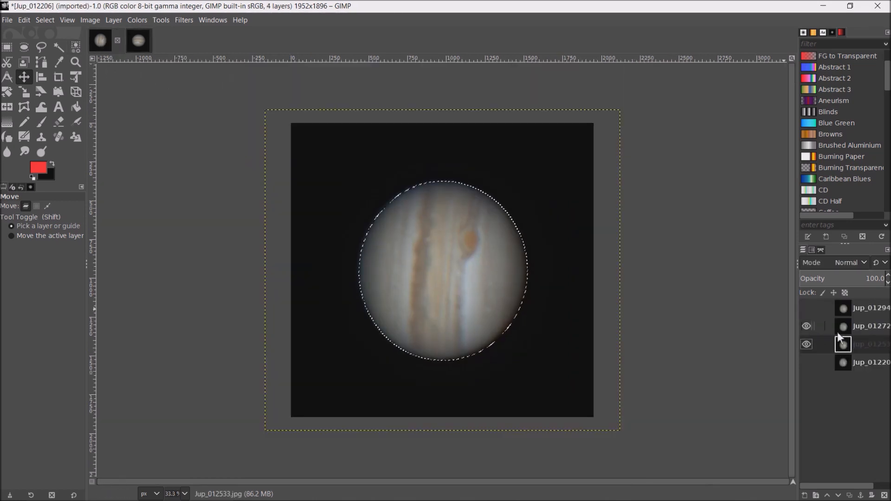
click(863, 331)
click(808, 343)
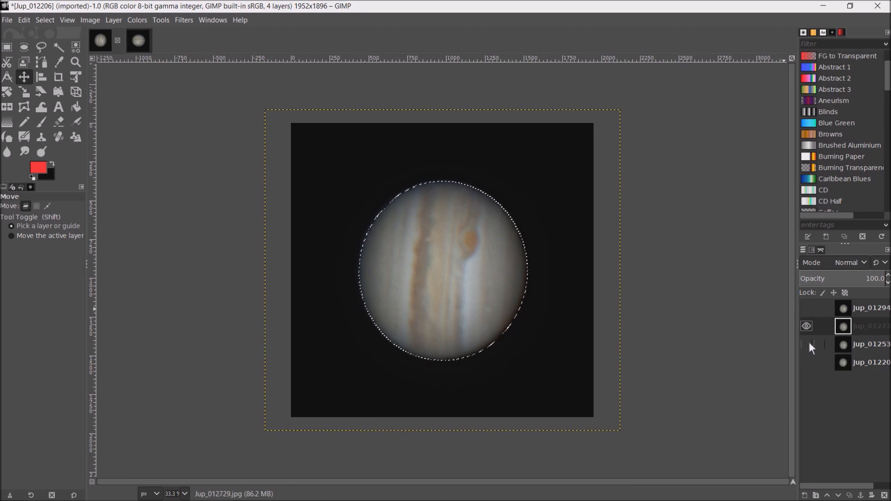
- Select the black background of the Jup_012729 layer by color and invert the selection so it covers the planet
click(46, 20)
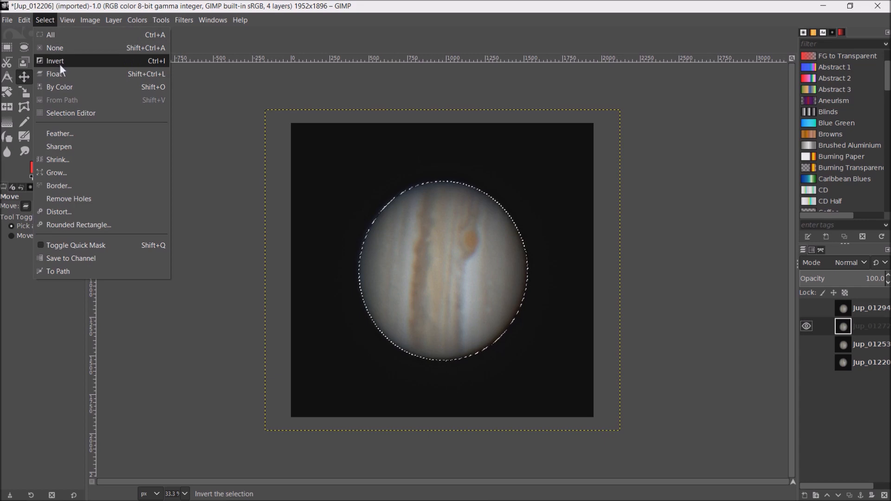
click(70, 88)
click(329, 167)
click(47, 20)
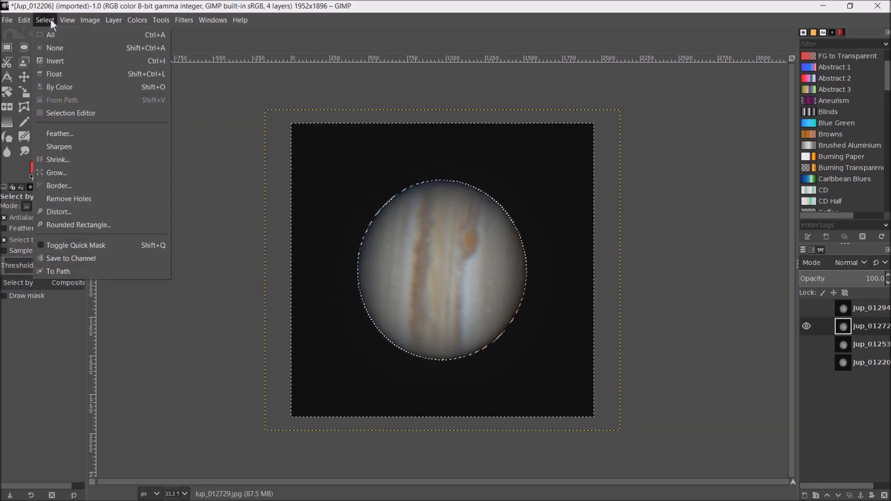
click(73, 61)
- Copy the visible pixels of the selected planet from Jup_012729 and paste them as a new layer in the untitled image
click(26, 20)
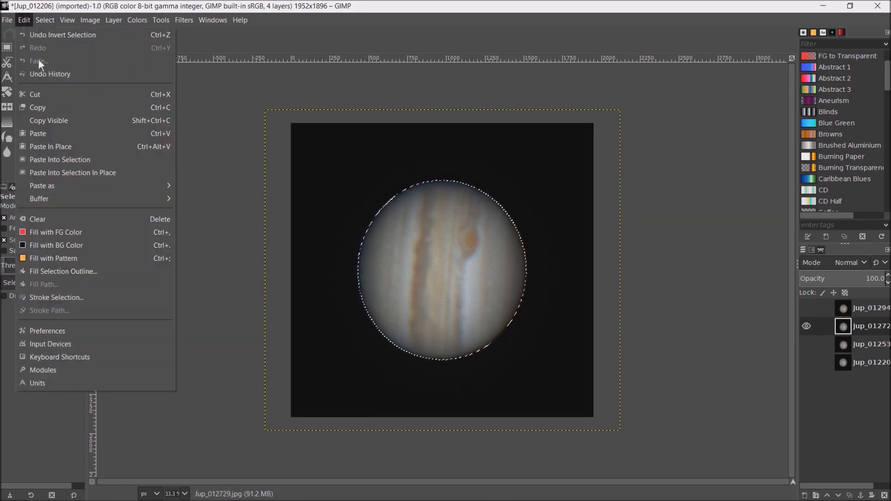
click(62, 122)
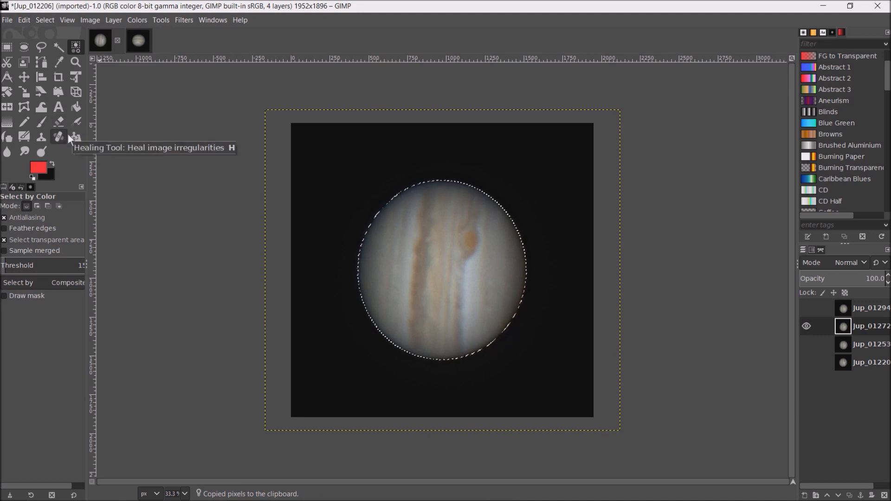
click(144, 43)
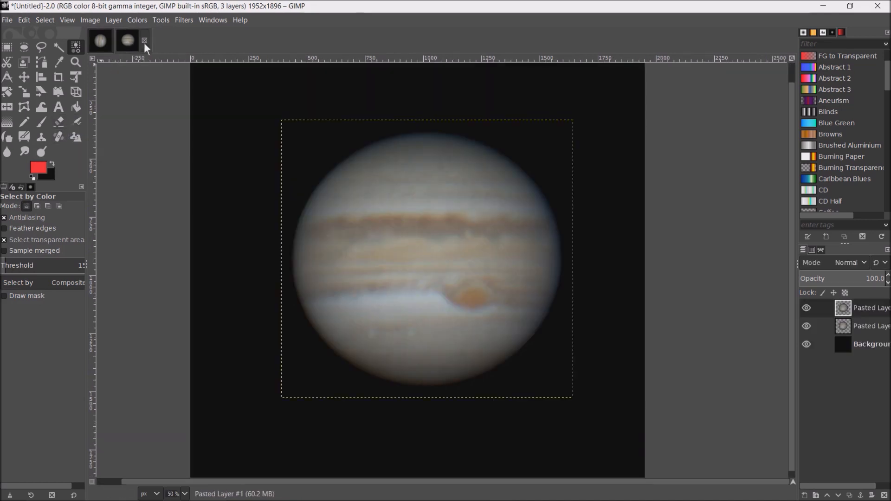
click(26, 19)
mouse_move(80, 187)
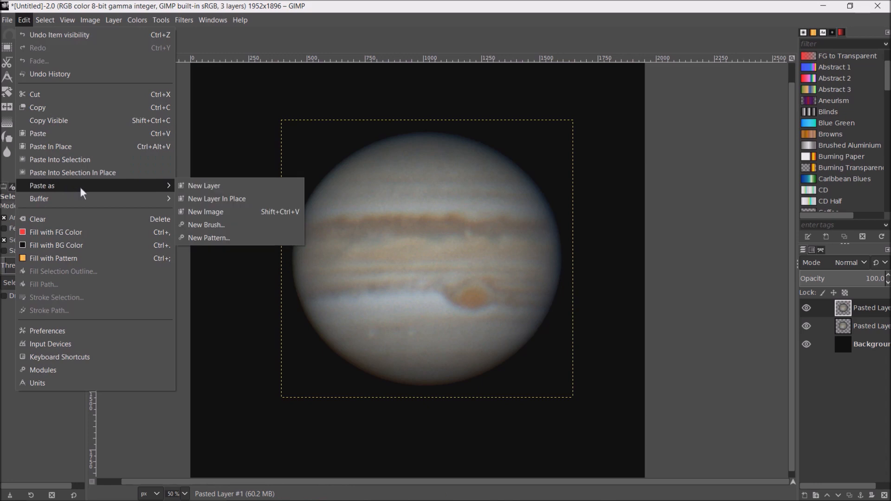
click(217, 185)
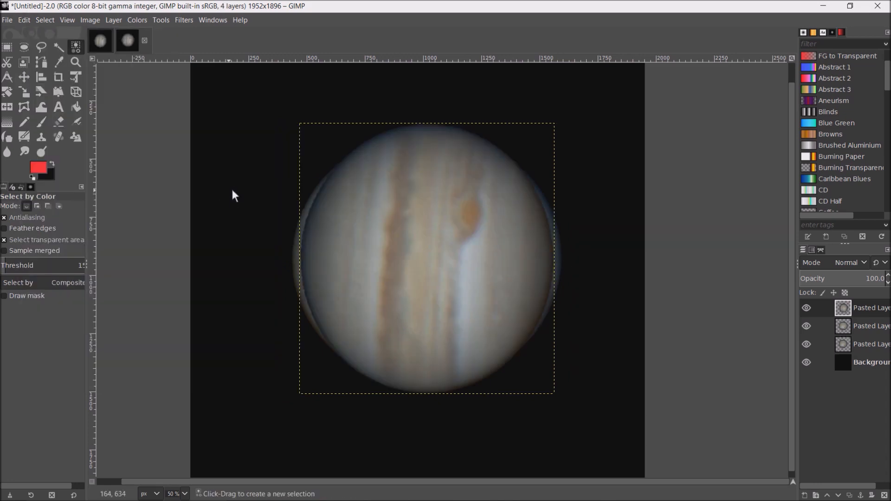
- Rotate the newly pasted Jup_012729 planet layer by 85 degrees
click(10, 91)
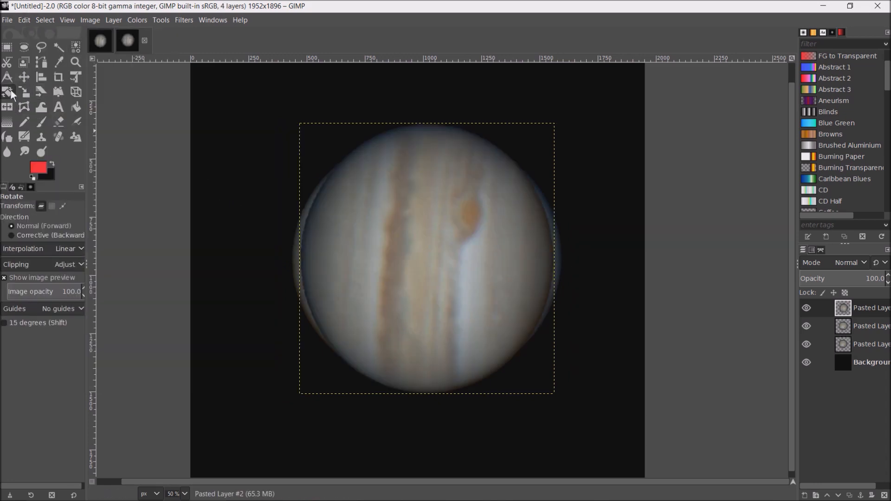
click(332, 149)
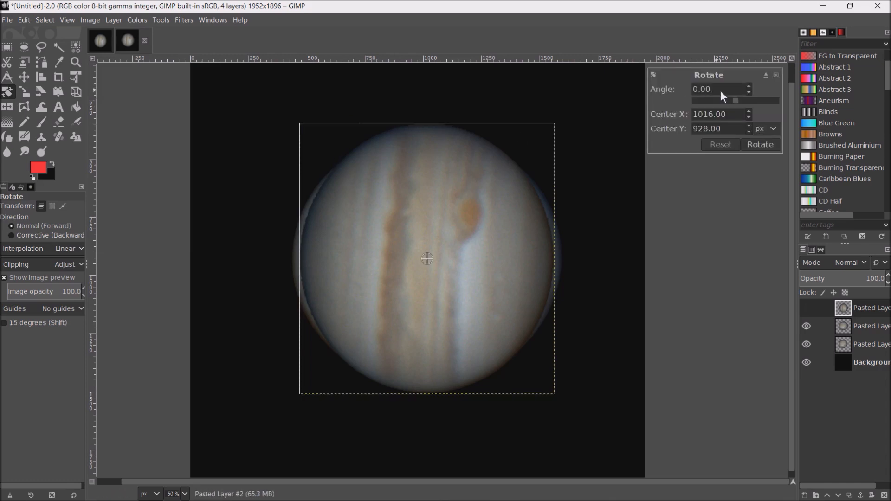
drag(708, 89, 647, 84)
text(85)
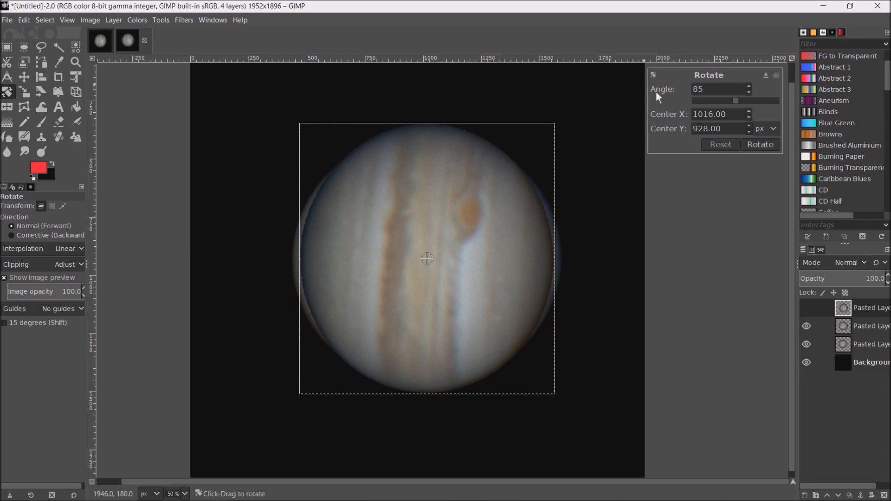
click(761, 145)
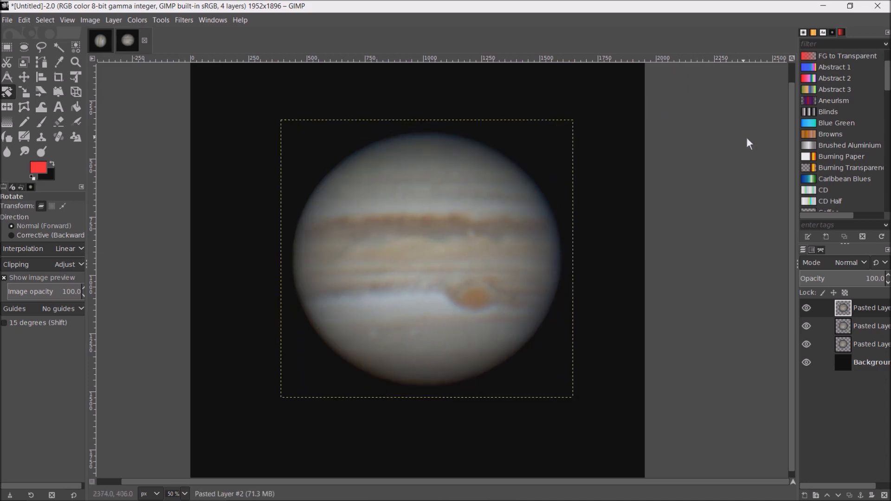
- Hide and show the newly rotated top layer repeatedly to compare it with the Jupiter layer below
click(811, 306)
click(809, 308)
click(812, 305)
click(812, 306)
click(811, 304)
click(812, 304)
- Check the top layer's alignment against the layer below in Difference mode and restore its Normal blend mode
click(867, 263)
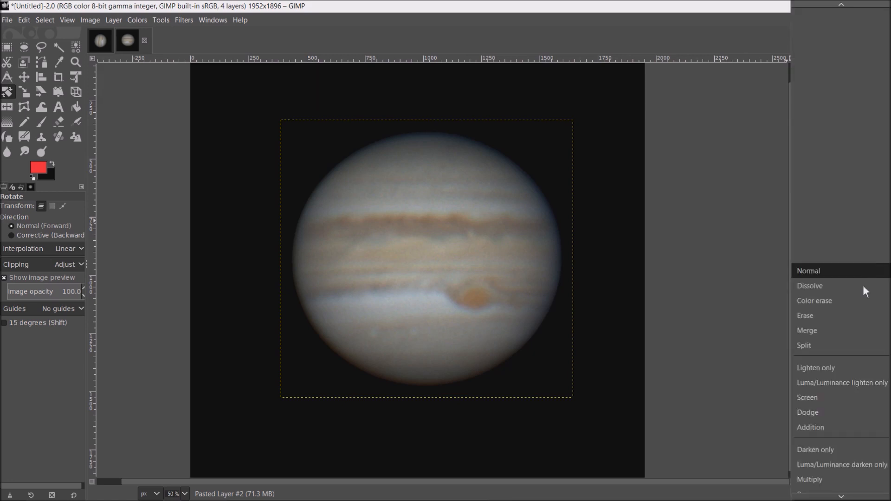
scroll(856, 321, down, 5)
scroll(857, 321, down, 4)
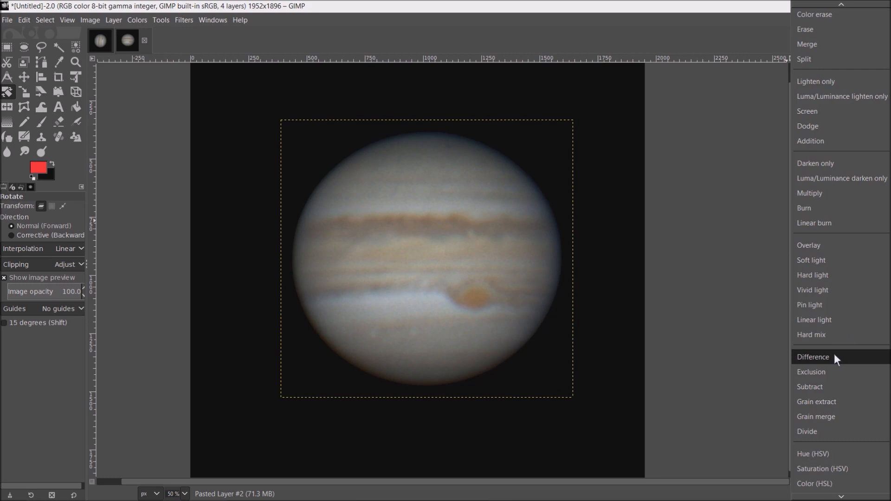
click(835, 356)
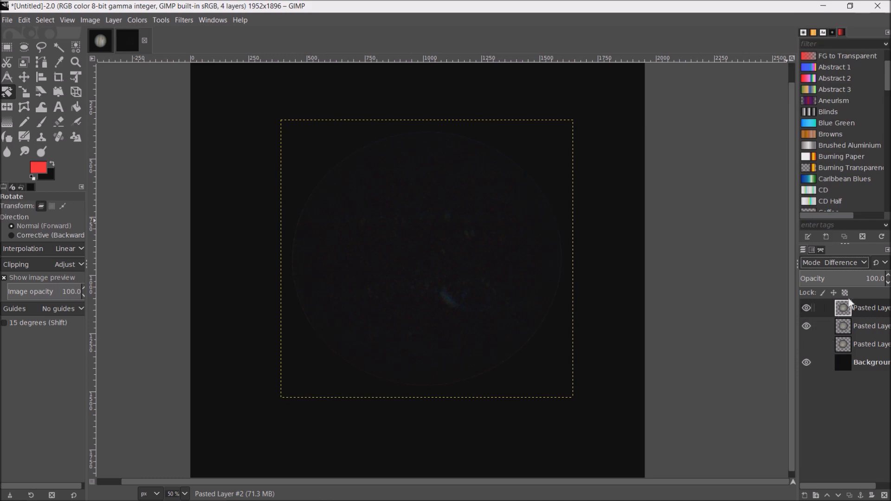
click(869, 261)
scroll(869, 305, up, 3)
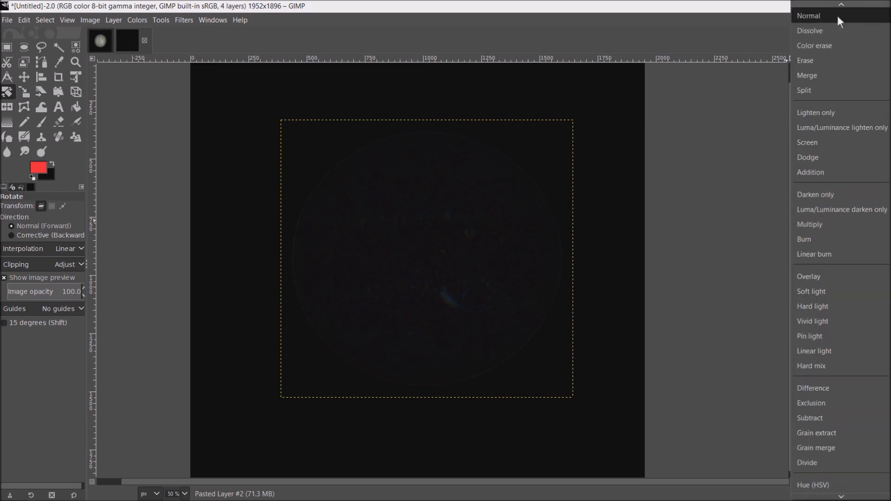
click(829, 17)
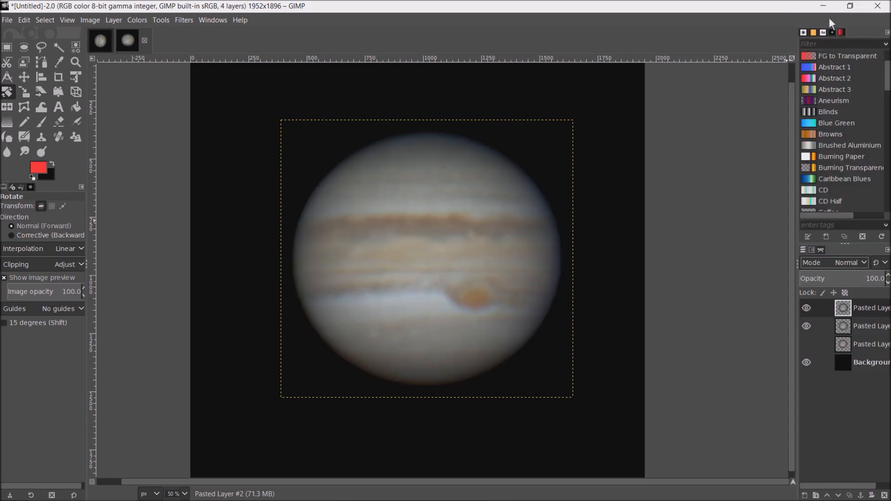
- Blink the top layer of the three pasted Jupiters on and off to check the planet's rotation between frames
click(809, 307)
click(809, 307)
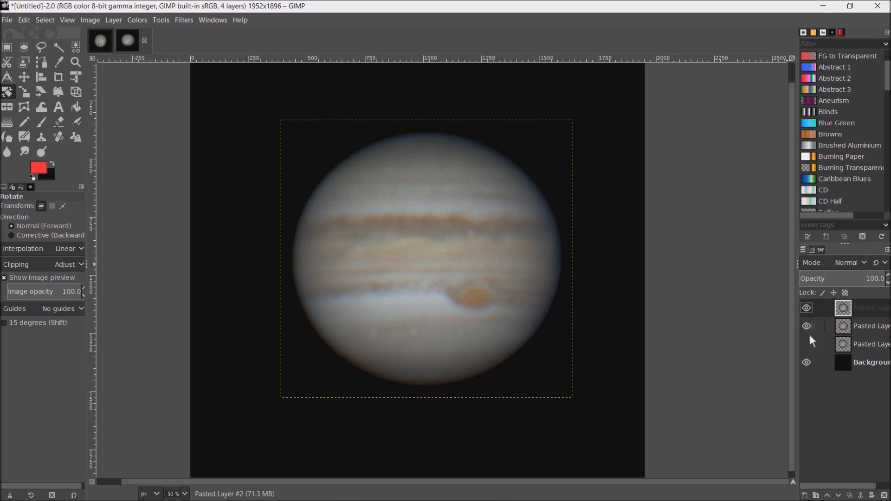
click(812, 307)
click(811, 307)
click(811, 307)
click(812, 307)
click(811, 306)
- Return to the stacked Jup_012206 image and make Jup_012942 the active and only visible layer
click(101, 41)
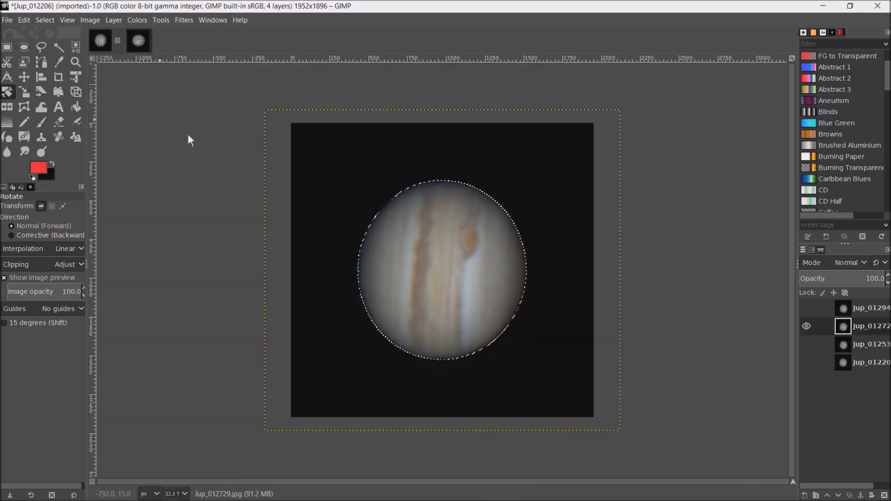
click(809, 308)
click(856, 306)
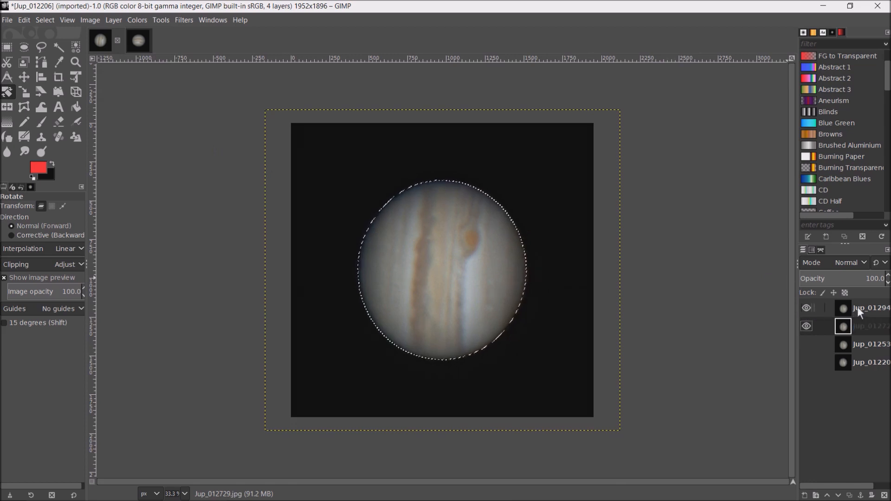
click(808, 326)
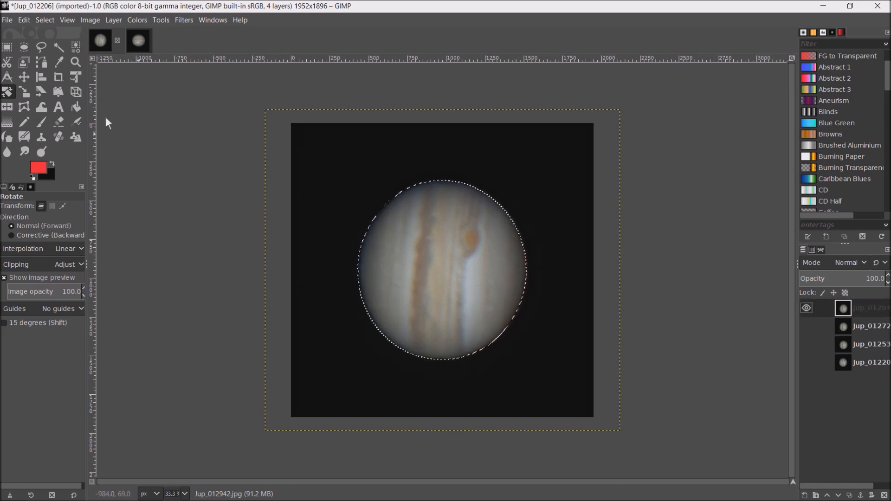
- Select the black background of the Jup_012942 layer by color and invert the selection so it covers the planet
click(42, 20)
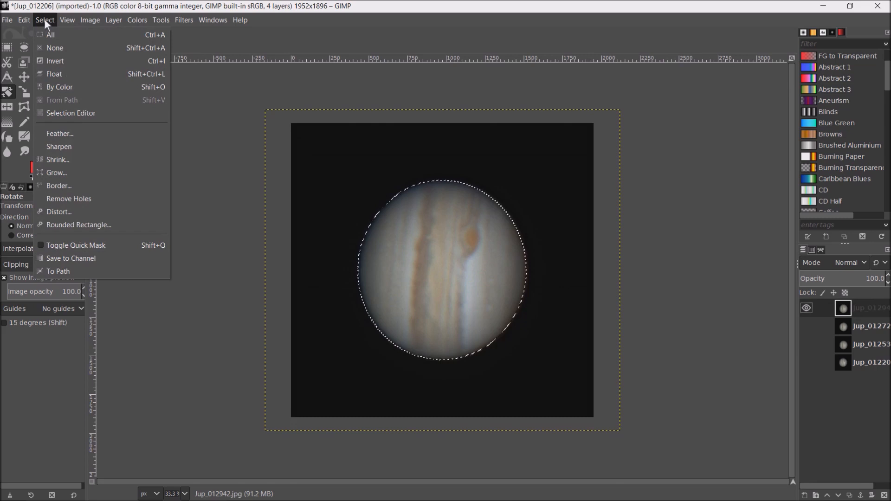
click(68, 88)
click(326, 174)
click(51, 20)
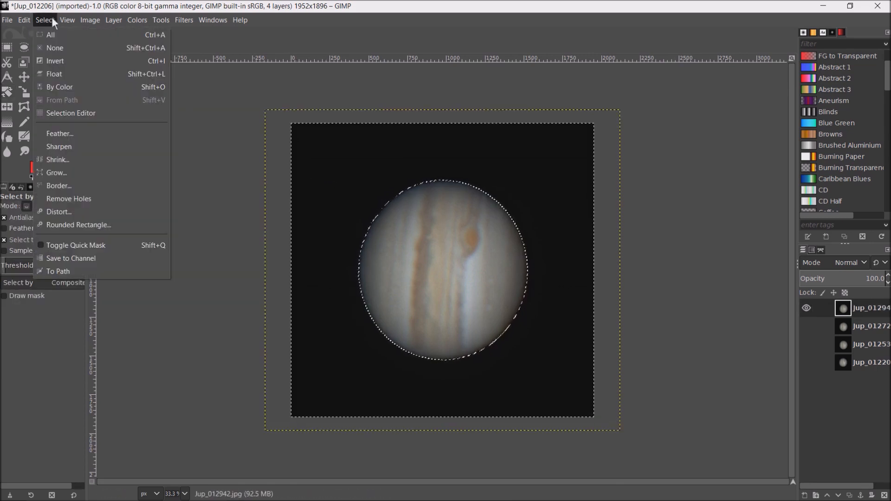
click(63, 61)
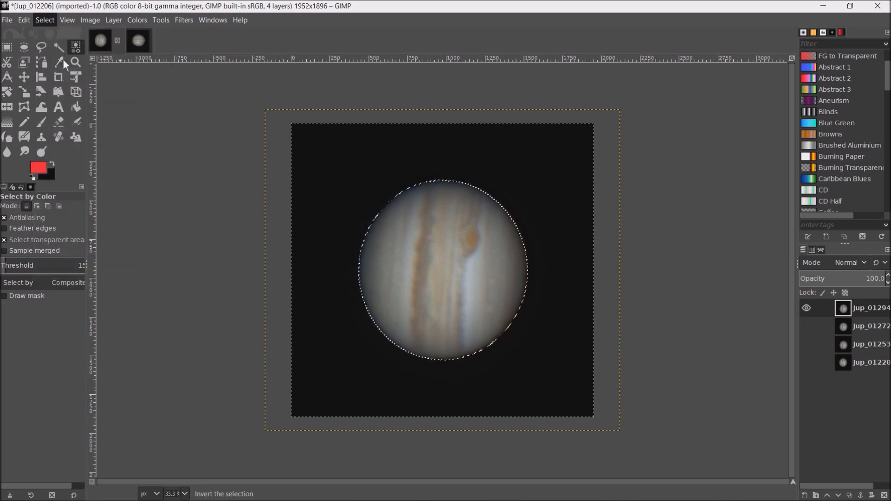
- Copy the visible pixels of the selected planet from Jup_012942 and paste them as a new layer in the untitled image
click(28, 20)
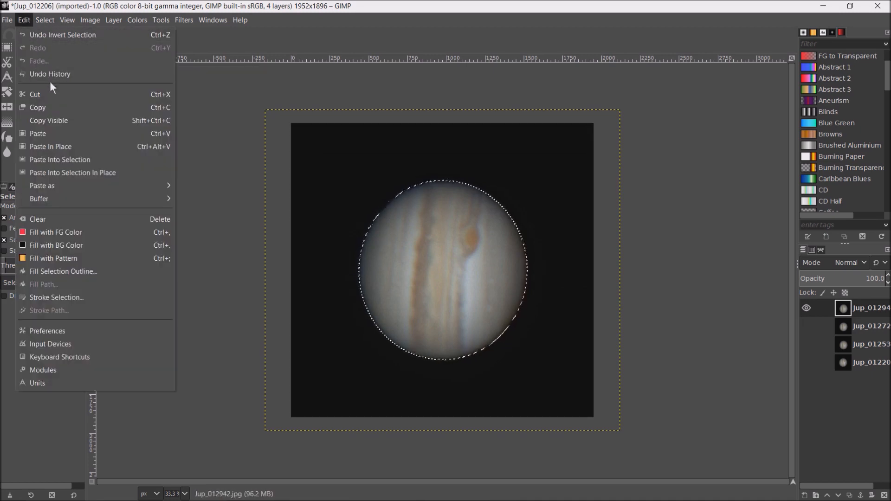
click(58, 120)
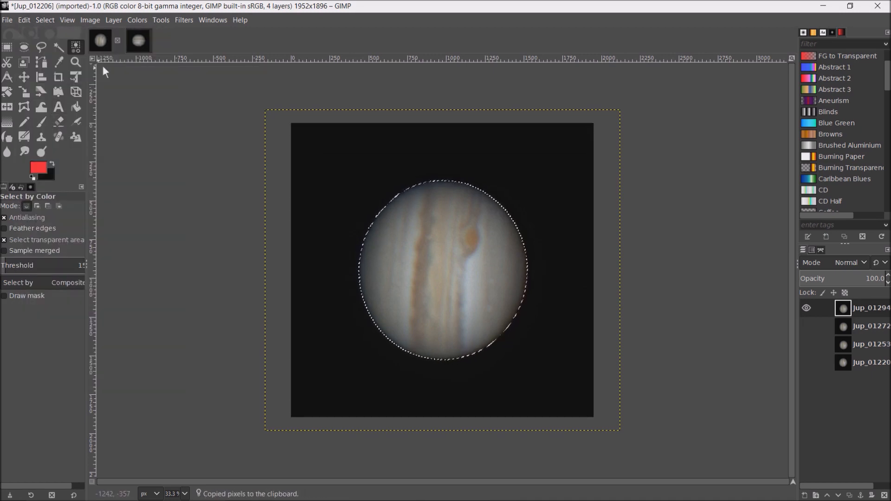
click(128, 44)
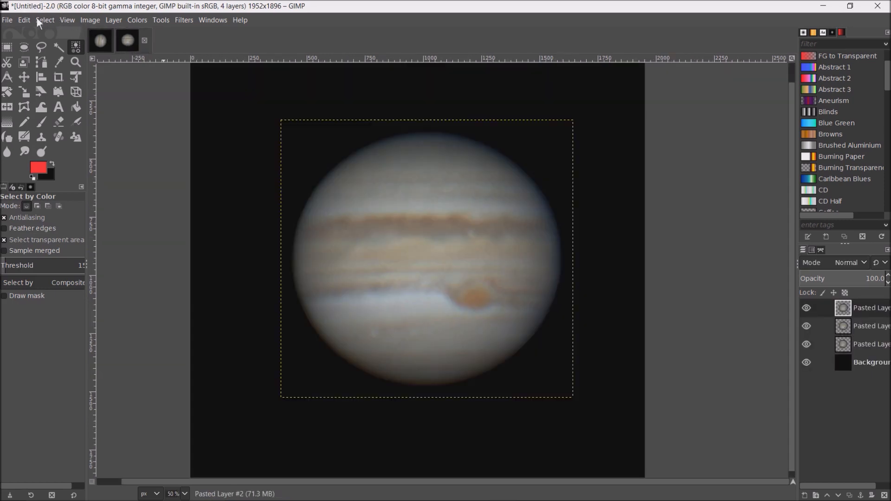
click(26, 20)
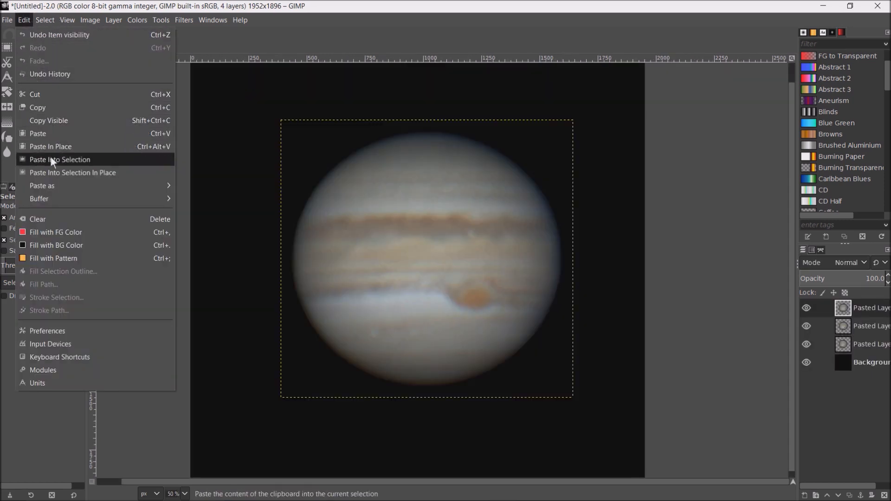
mouse_move(147, 186)
click(211, 186)
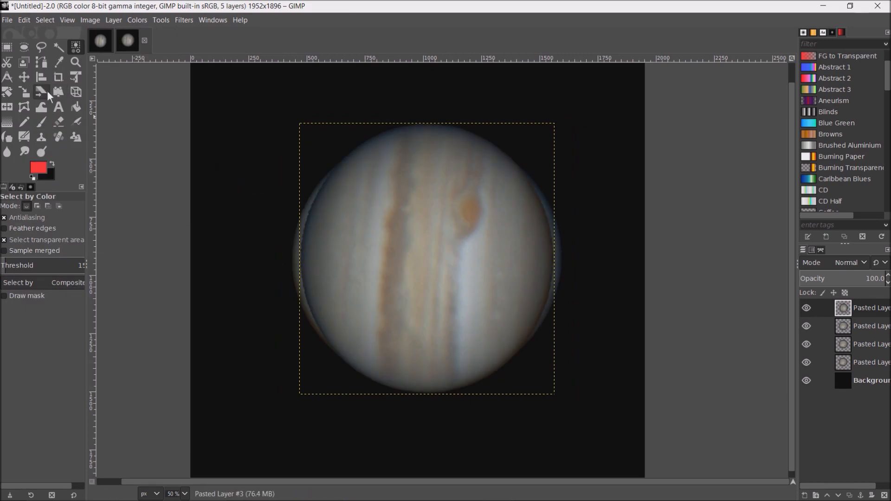
- Rotate the newly pasted Jup_012942 planet layer by 85 degrees
click(7, 96)
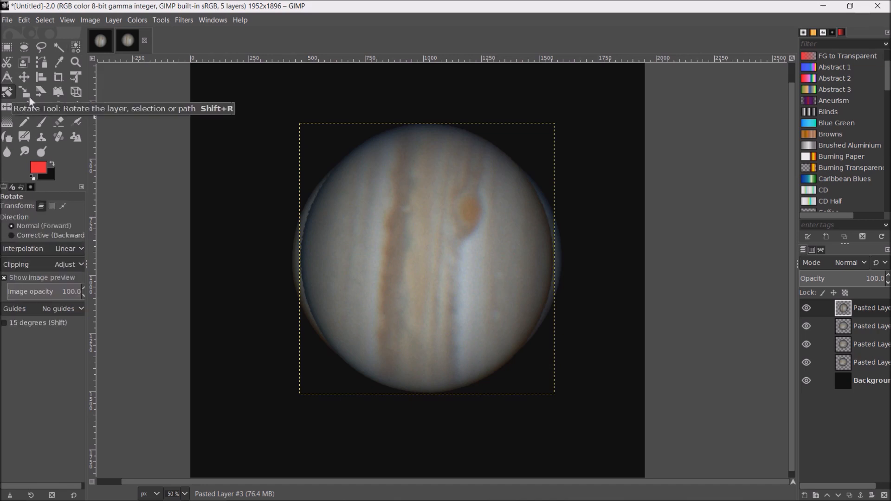
click(331, 153)
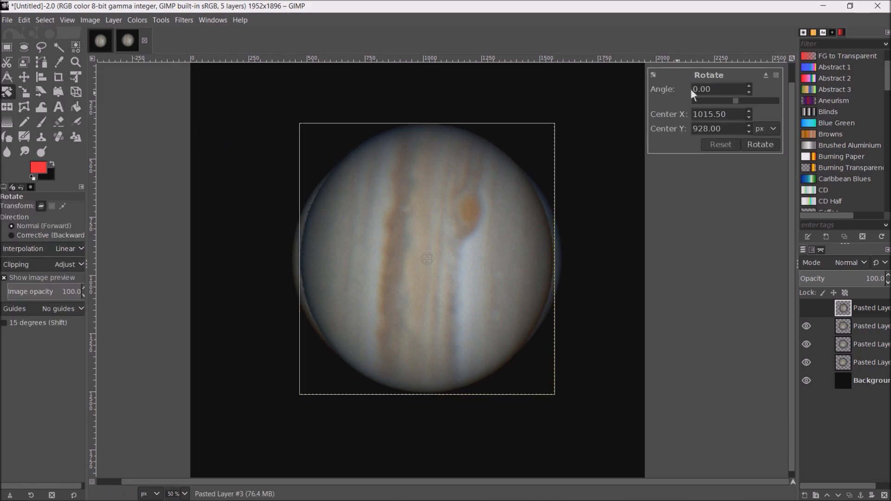
triple_click(724, 88)
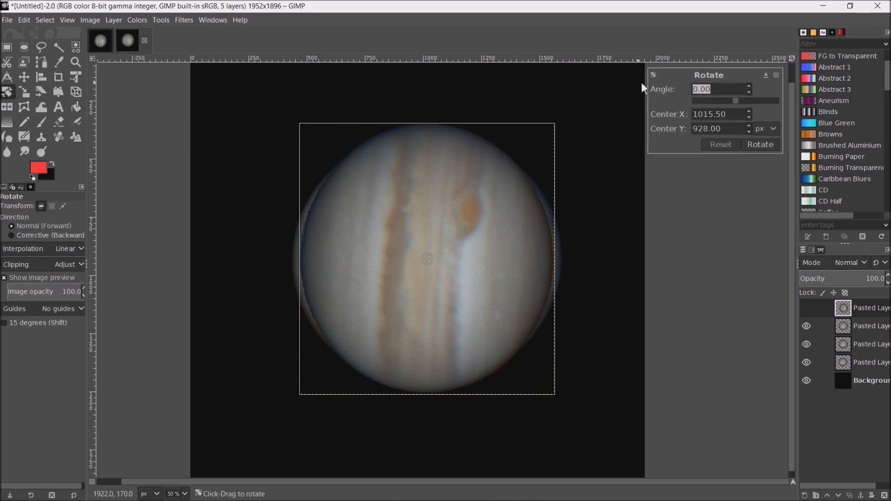
text(85)
click(761, 144)
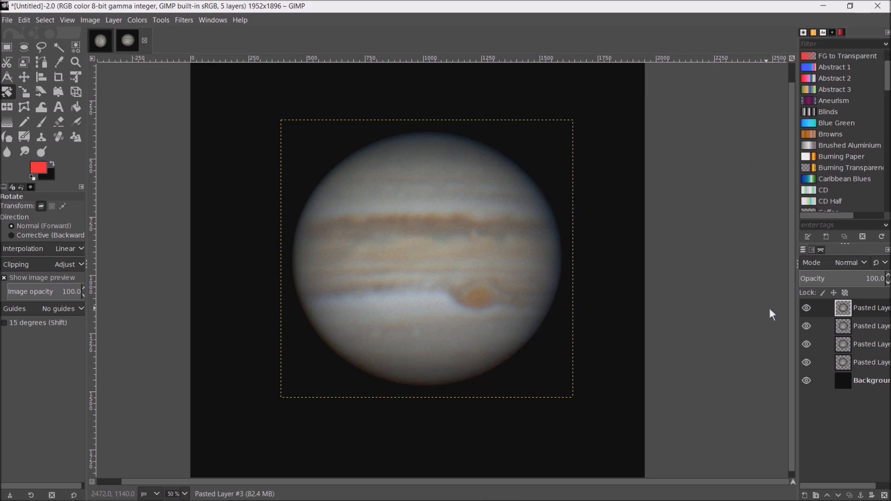
- Hide and show the fourth pasted Jupiter layer to check its alignment and rotation against the third
click(810, 306)
click(809, 306)
click(809, 307)
click(809, 306)
click(809, 307)
- Hide all the pasted Jupiter layers and show them one after another from the lowest up to preview the rotation
click(813, 326)
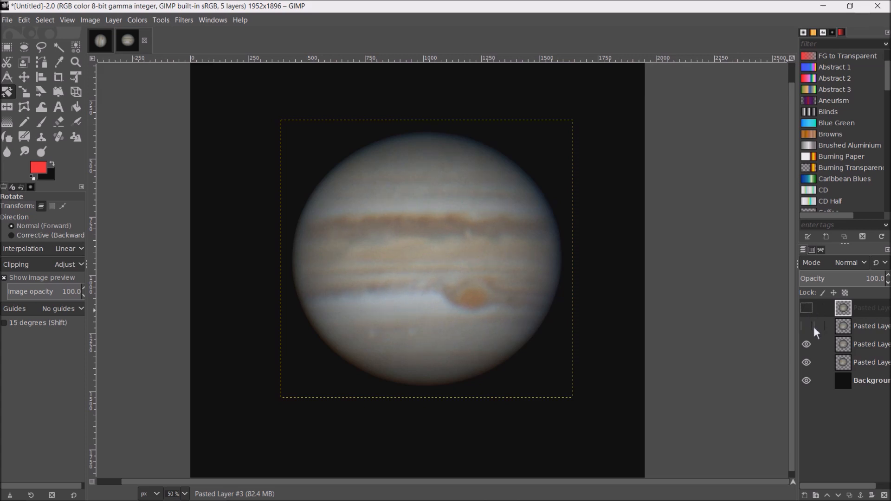
click(808, 345)
click(808, 363)
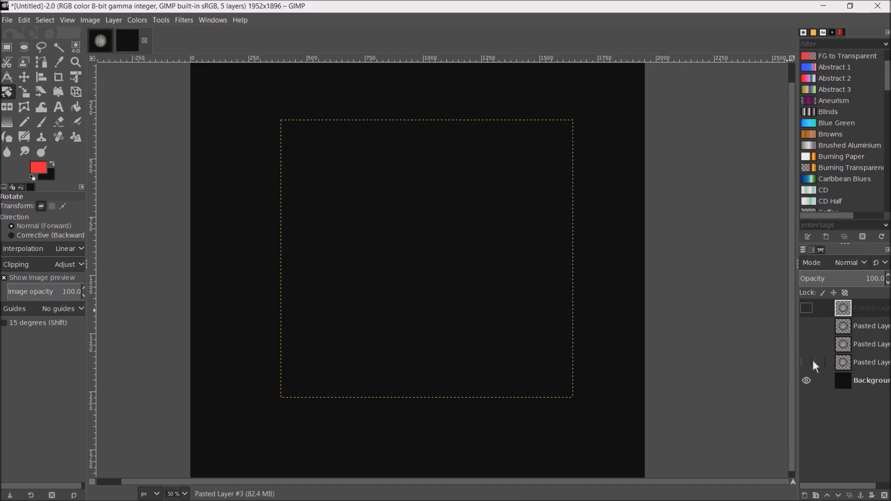
drag(812, 361, 807, 316)
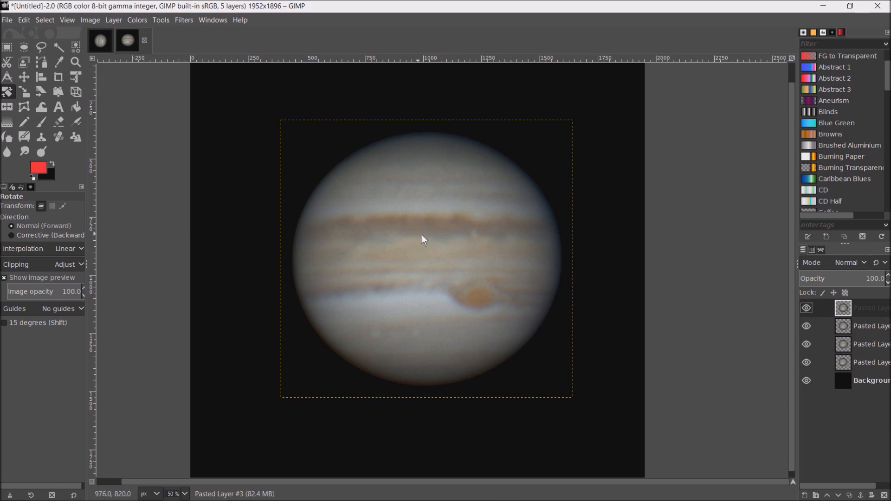
- Toggle the visibility of the two uppermost Jupiter layers to compare their appearance
click(808, 309)
click(808, 326)
click(808, 309)
- Try lowering the third pasted Jupiter layer's exposure to about -0.58 with the uppermost layer hidden
click(876, 325)
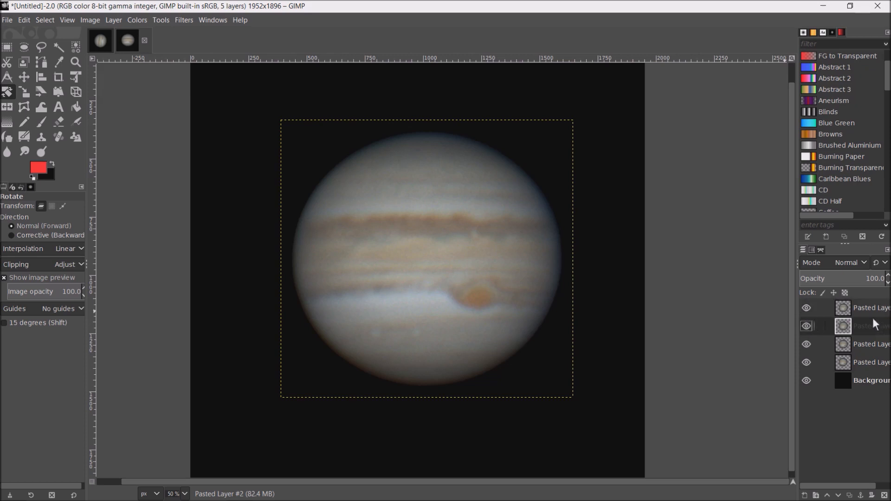
click(808, 308)
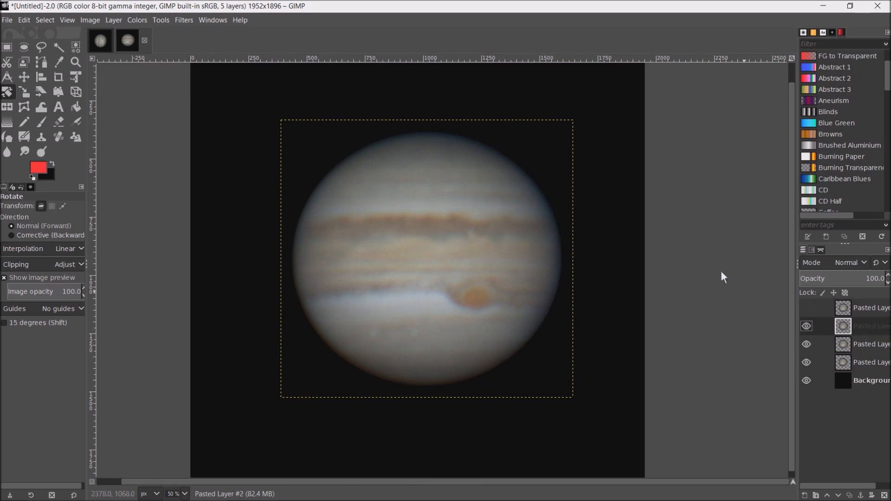
click(142, 20)
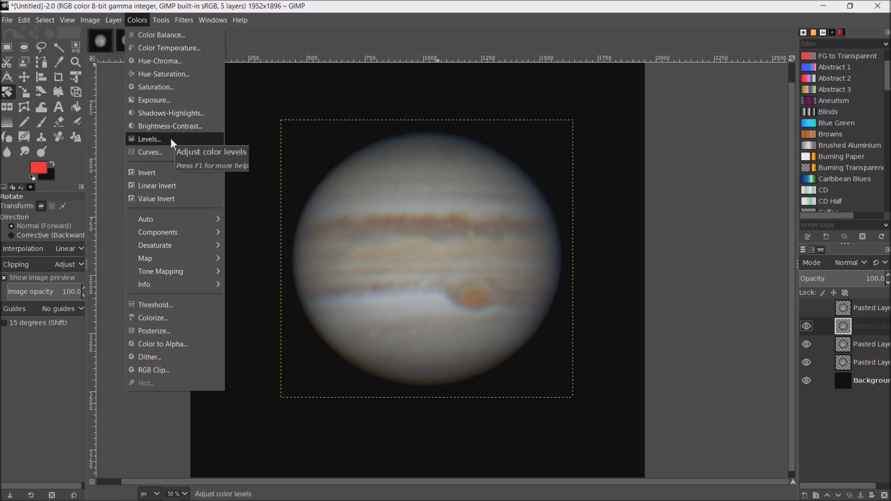
click(172, 99)
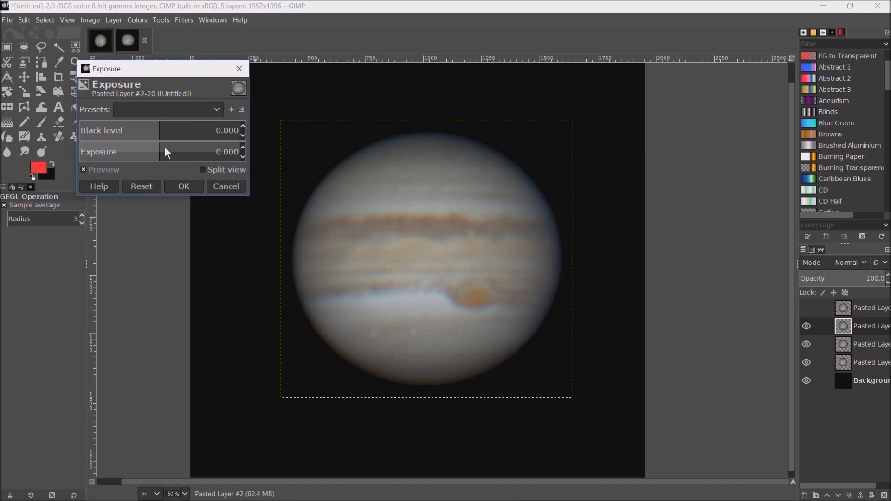
drag(162, 148, 147, 160)
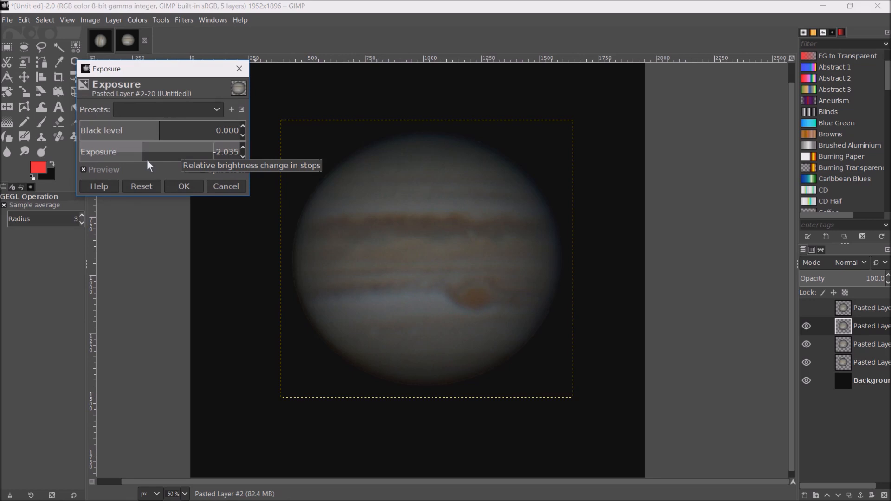
drag(146, 160, 158, 164)
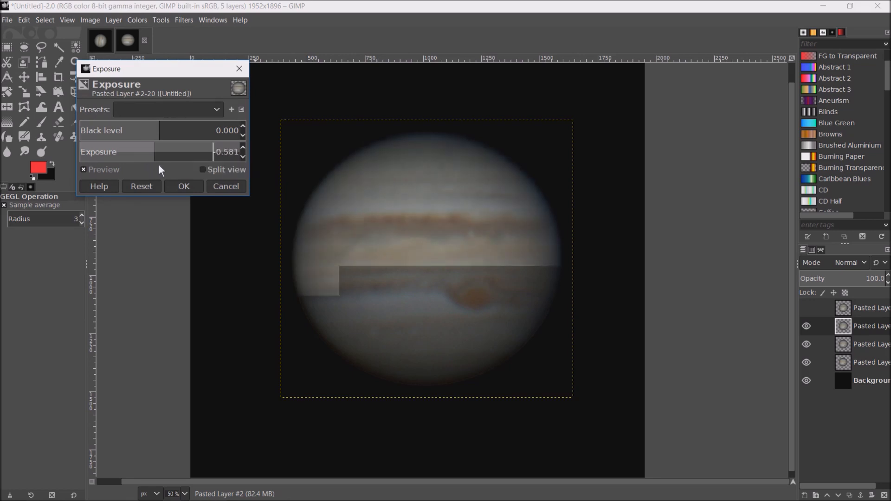
click(144, 189)
click(227, 187)
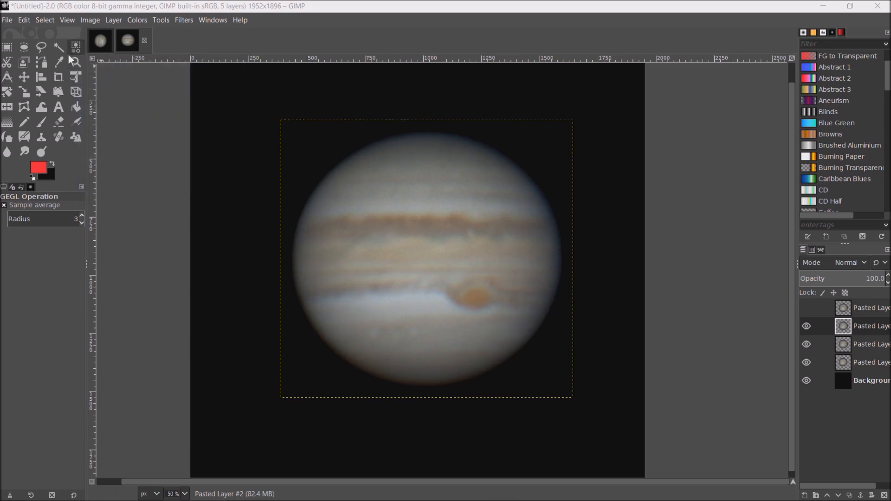
- Try raising the third pasted Jupiter layer's contrast to 9, and show the uppermost layer again
click(137, 23)
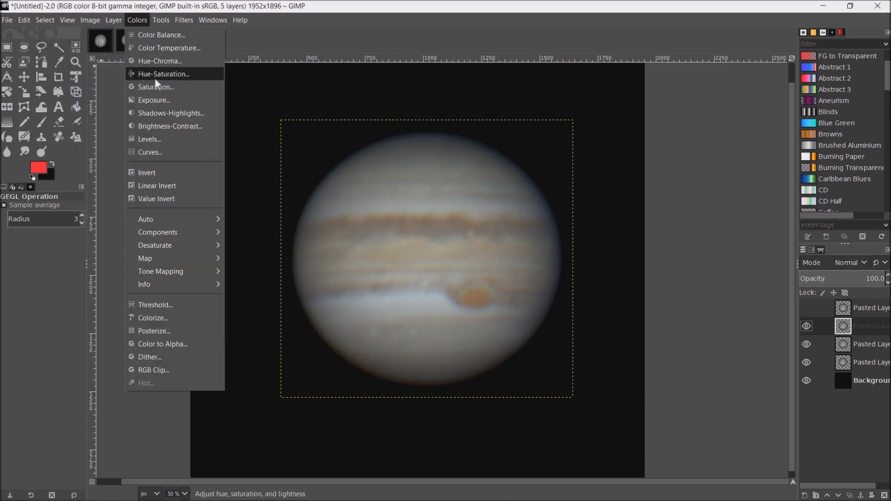
click(175, 125)
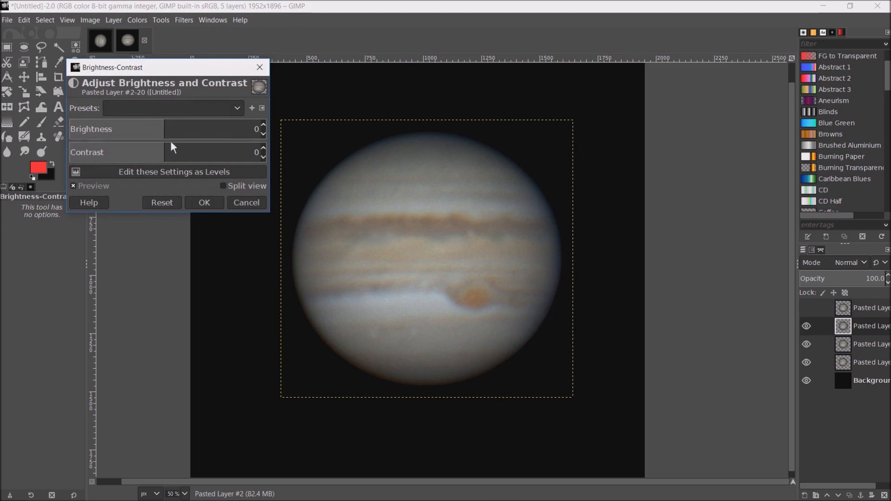
mouse_move(166, 151)
mouse_down()
mouse_move(236, 152)
mouse_move(129, 170)
mouse_move(174, 166)
mouse_up()
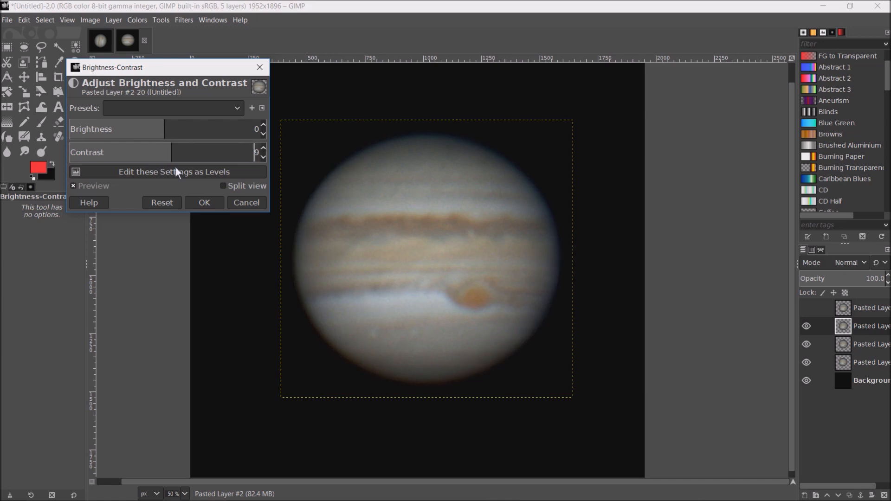
click(162, 203)
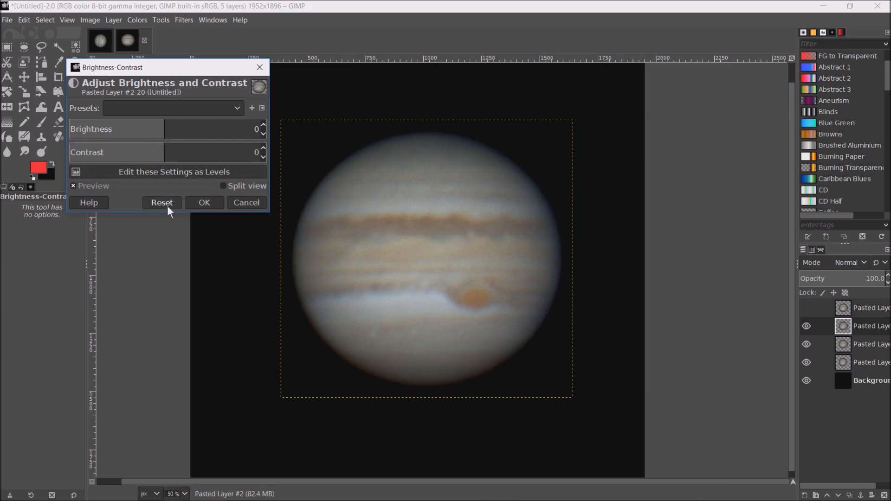
click(251, 207)
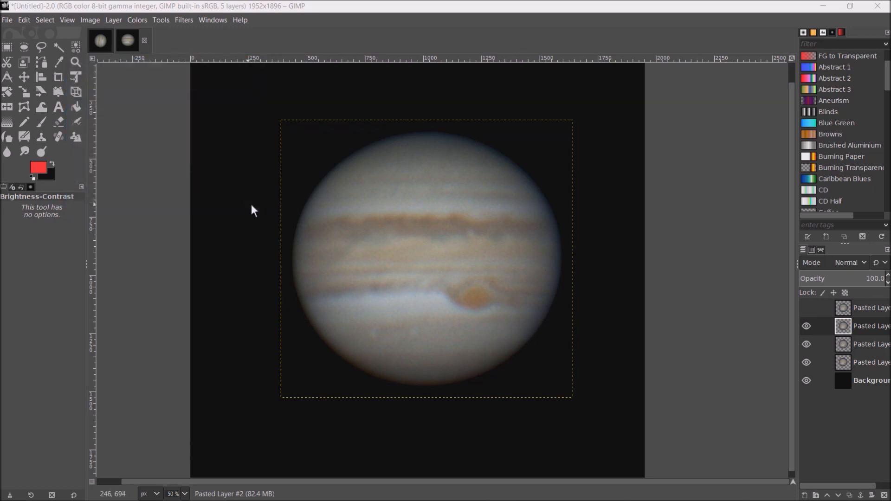
click(808, 308)
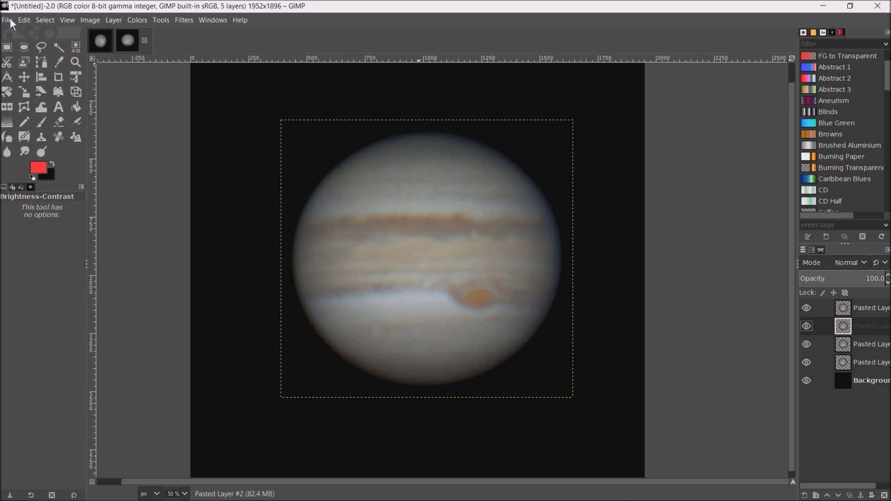
- Duplicate the black Background layer and raise the copy directly above the lowest pasted Jupiter layer
click(865, 379)
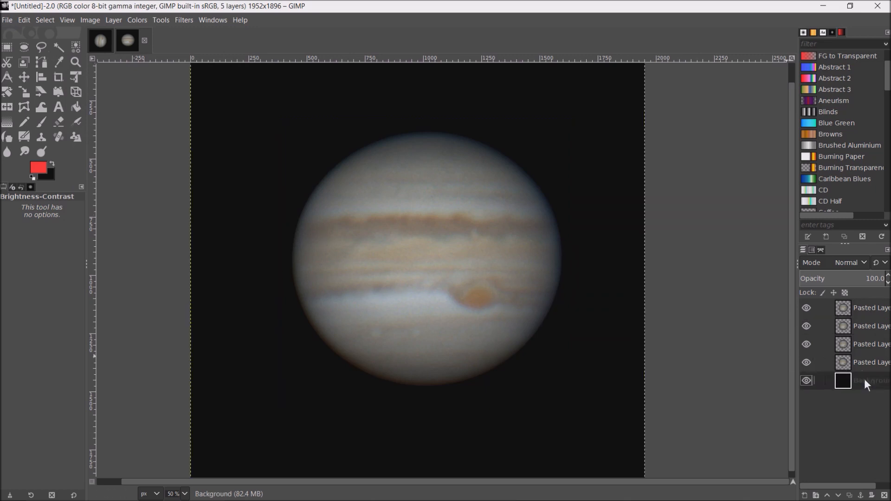
right_click(865, 379)
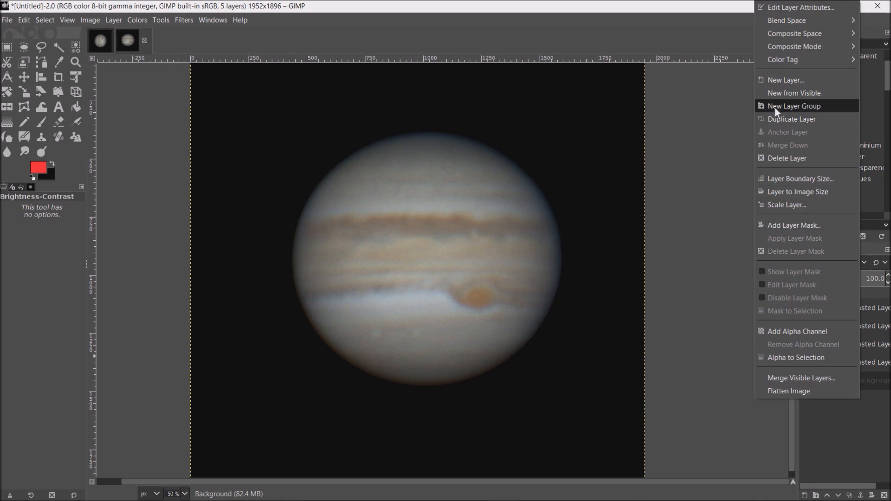
click(779, 120)
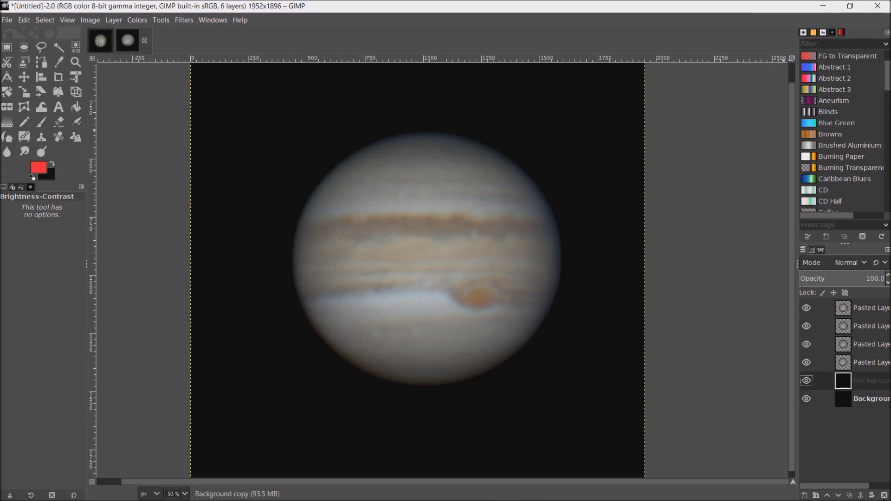
click(829, 496)
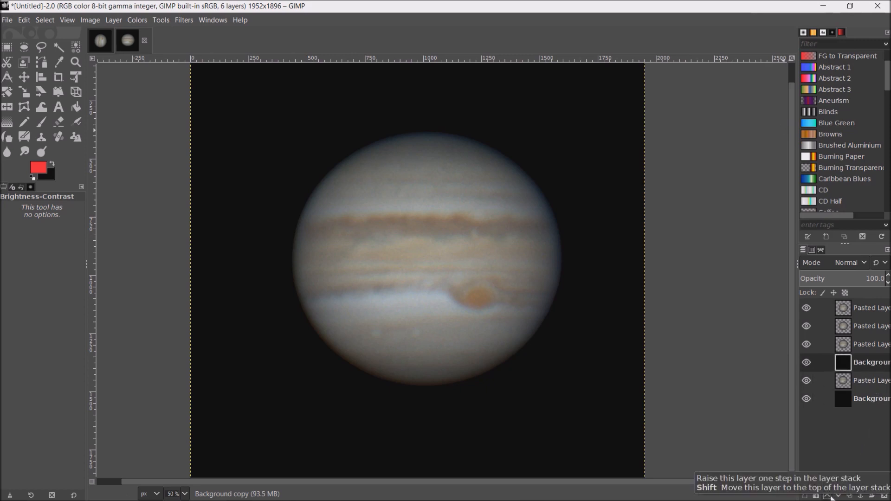
- Duplicate the black background copy and raise the duplicate directly above the second pasted Jupiter layer from the bottom
click(874, 363)
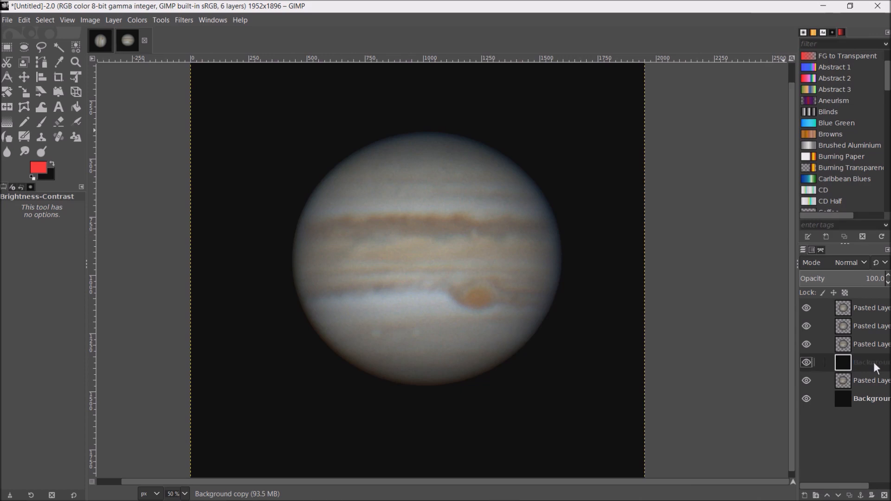
right_click(874, 362)
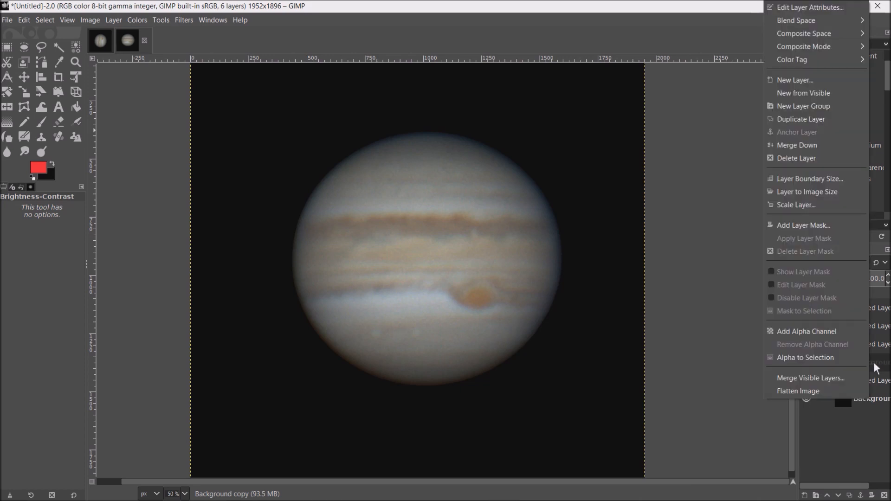
click(808, 118)
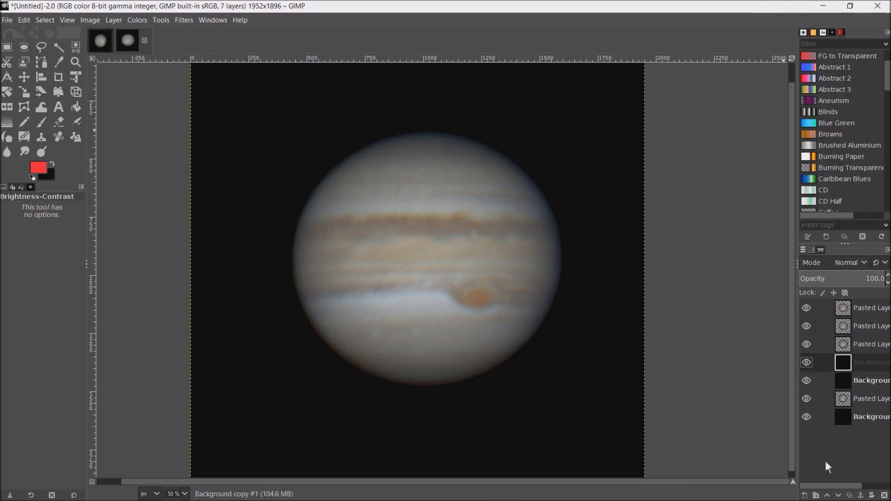
click(828, 496)
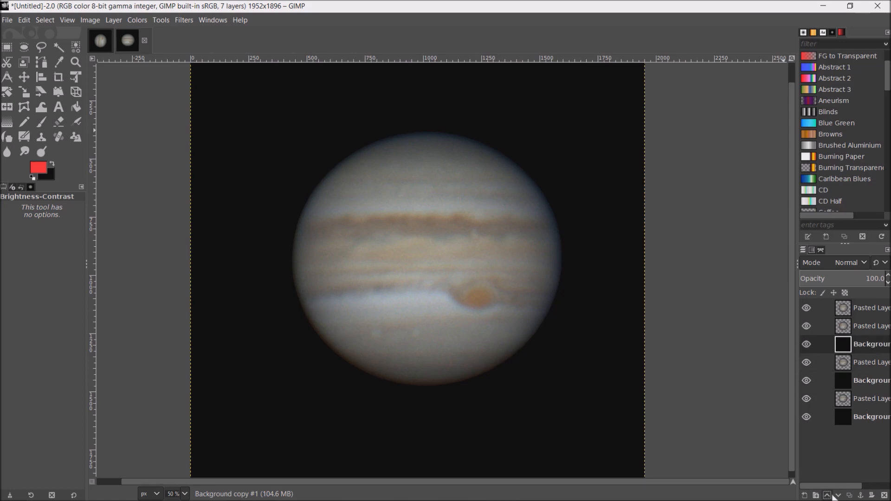
- Create one more black background copy and raise it directly beneath the uppermost pasted Jupiter layer, dismissing the disk space notification
right_click(873, 344)
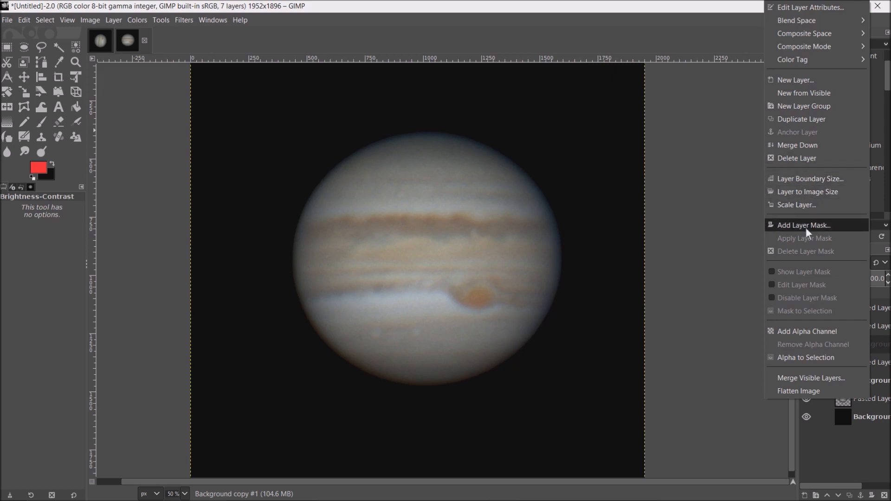
click(806, 119)
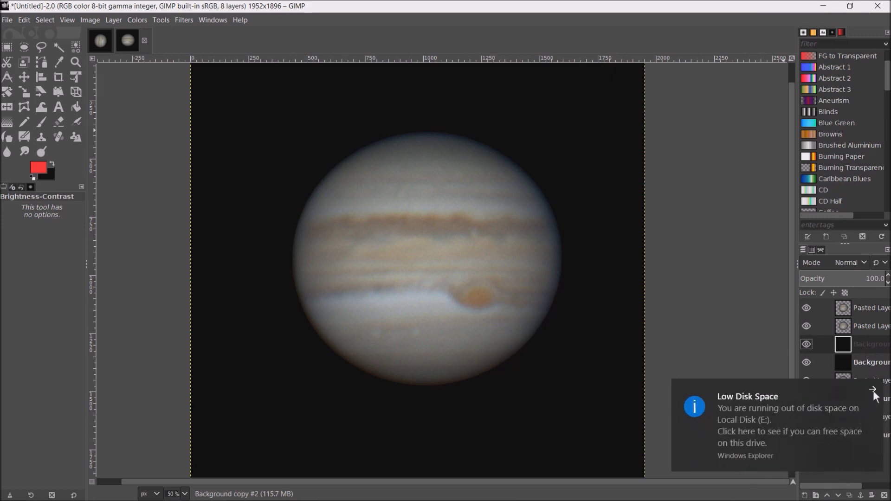
click(873, 391)
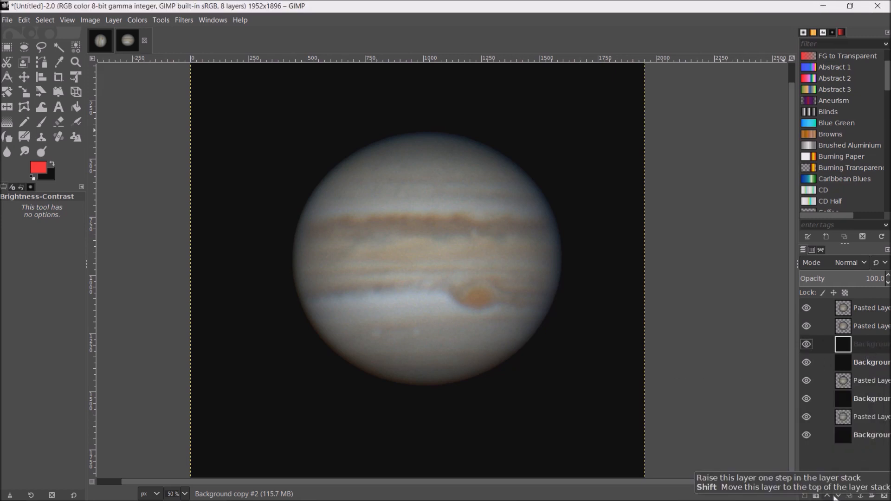
click(829, 496)
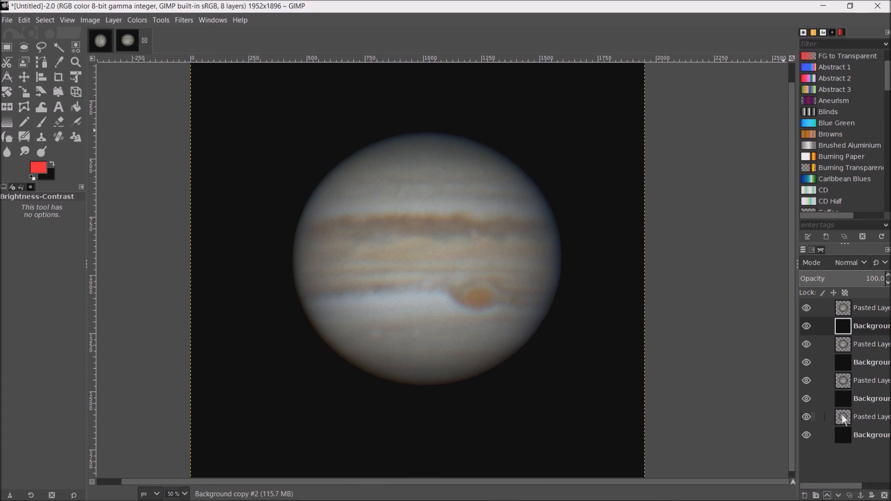
- Hide every layer above the lowest Jupiter and its background, and merge these two visible layers, clipped to image
click(807, 307)
click(809, 326)
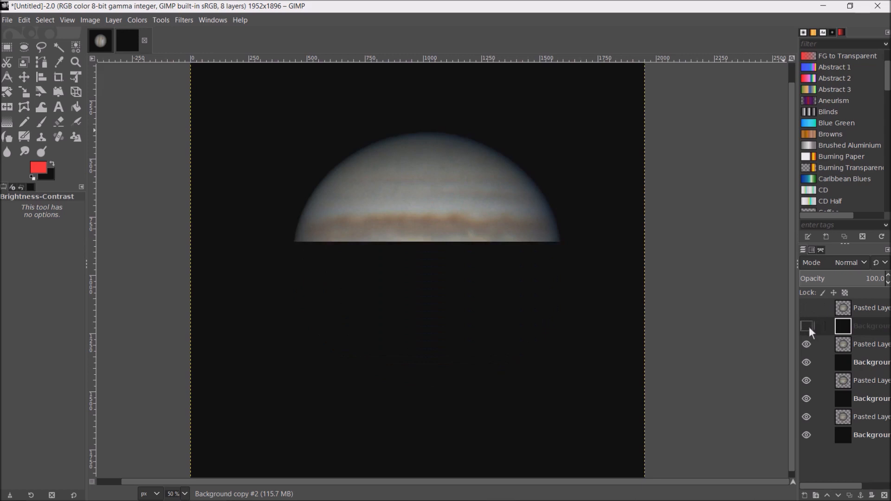
click(808, 344)
click(808, 362)
click(808, 380)
click(808, 399)
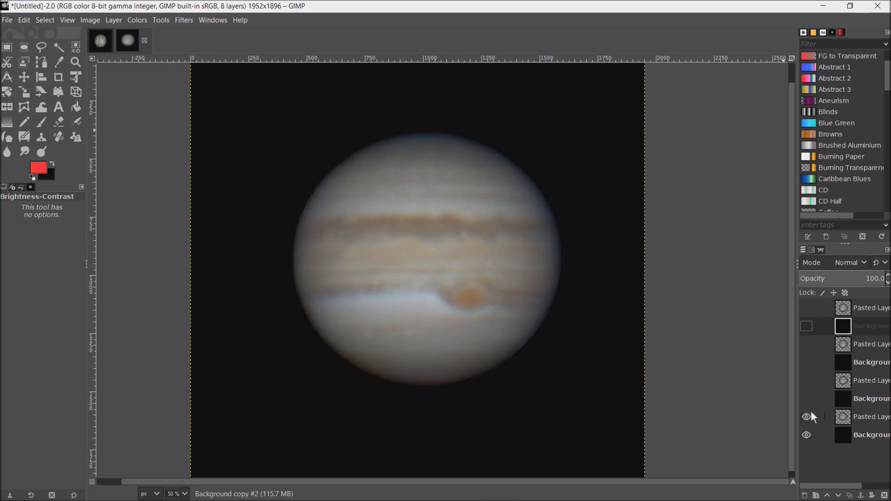
right_click(861, 421)
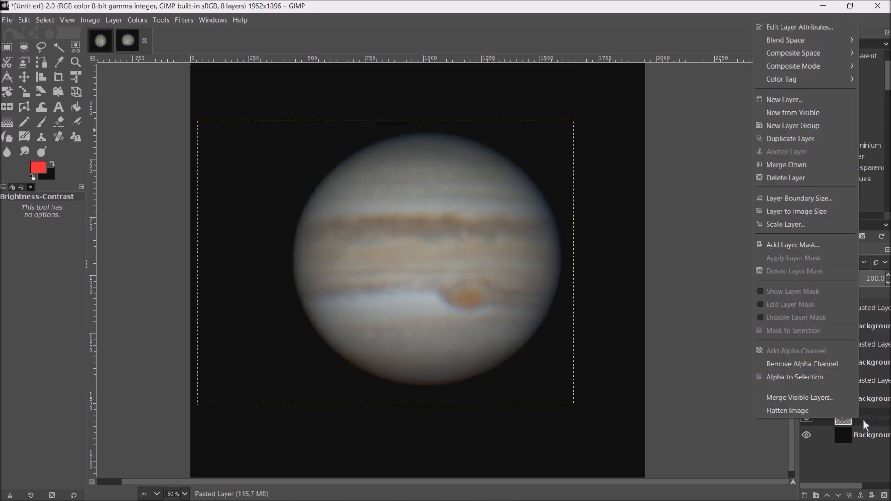
click(829, 397)
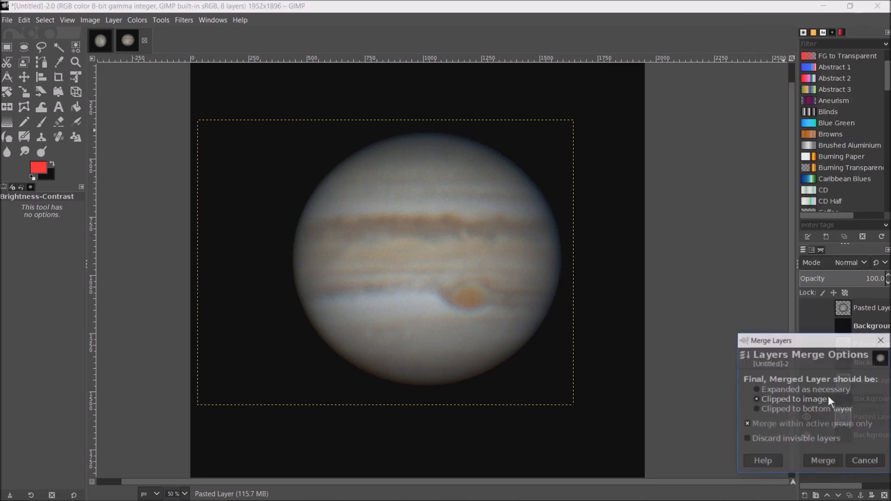
click(829, 460)
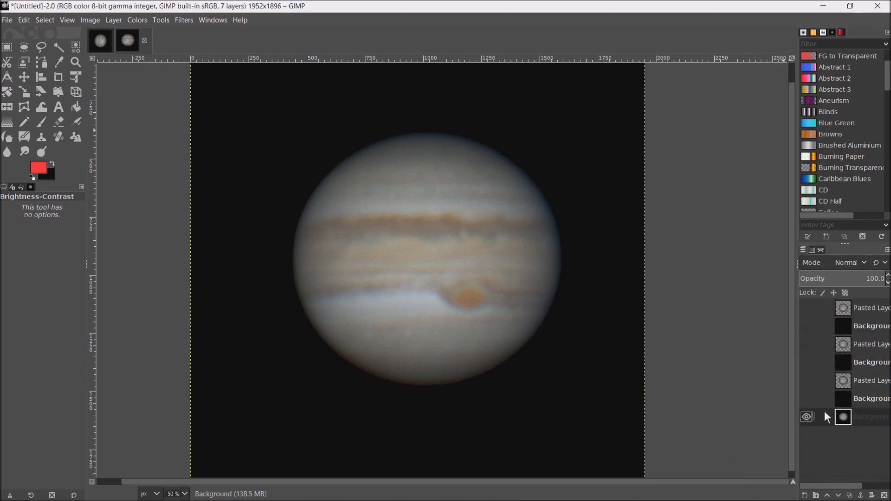
- Hide the merged first frame, show only the second Jupiter layer with its black background, and merge the visible pair
click(812, 417)
click(811, 399)
click(810, 381)
right_click(861, 385)
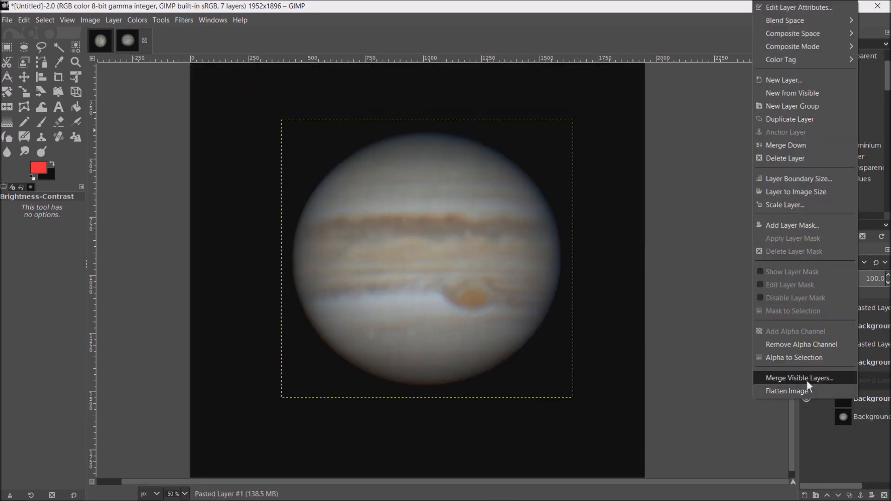
click(817, 433)
click(814, 446)
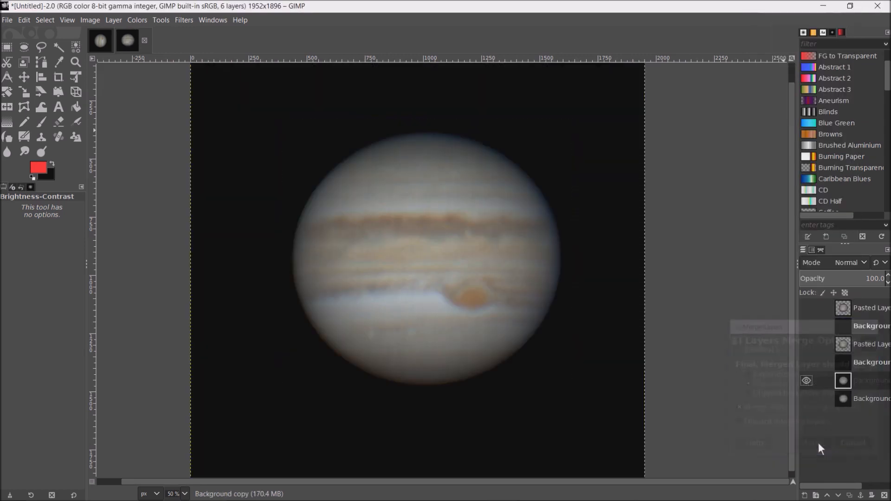
- Show only the third Jupiter layer with its black background, hiding the merged second frame, and merge the pair clipped to image
click(810, 362)
click(814, 345)
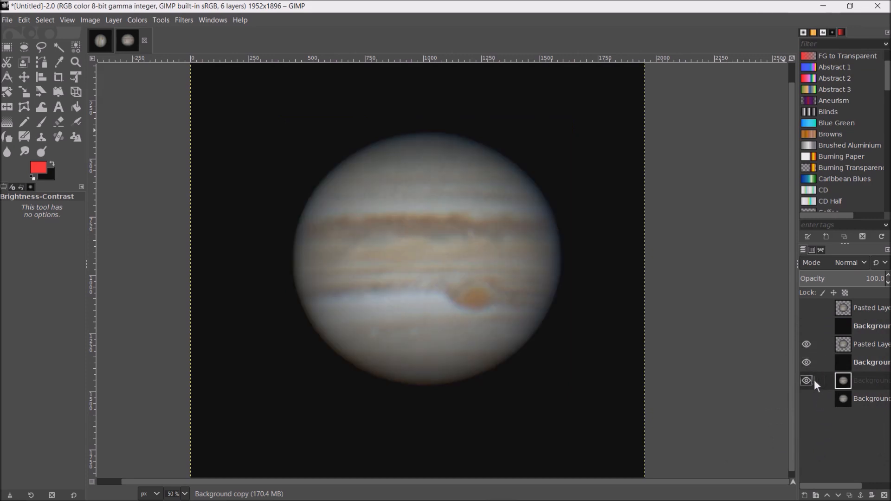
click(871, 360)
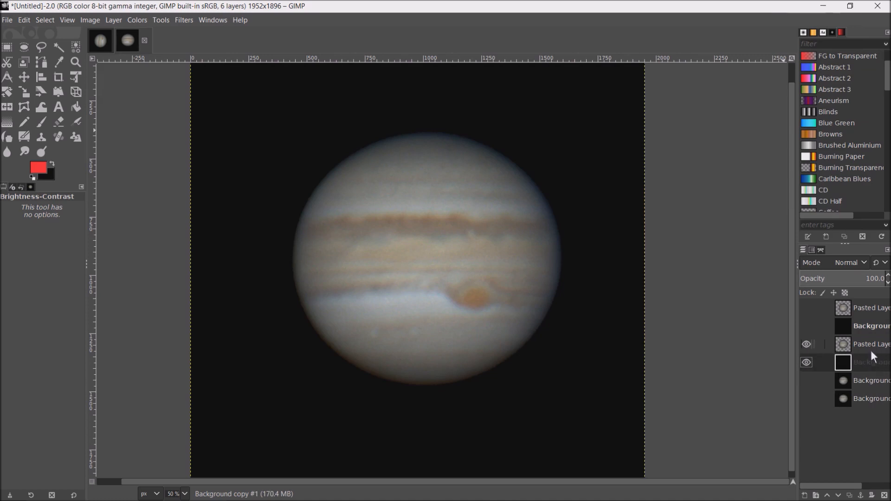
right_click(871, 352)
click(840, 383)
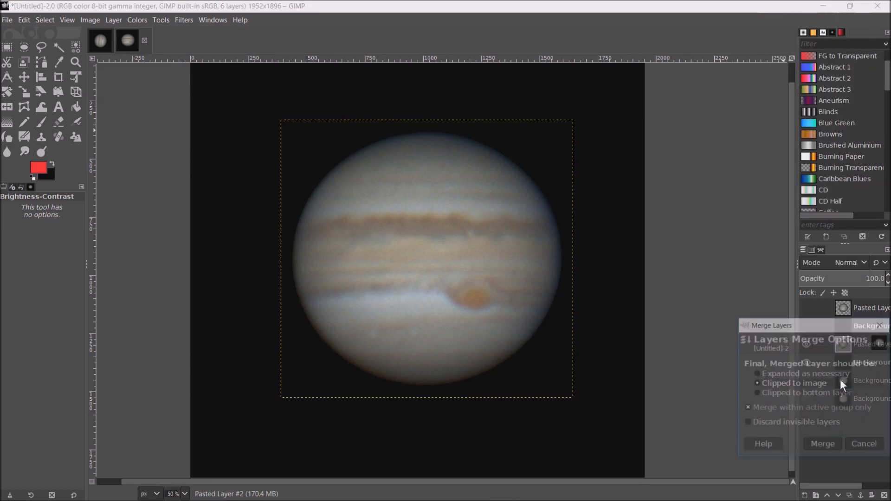
click(834, 446)
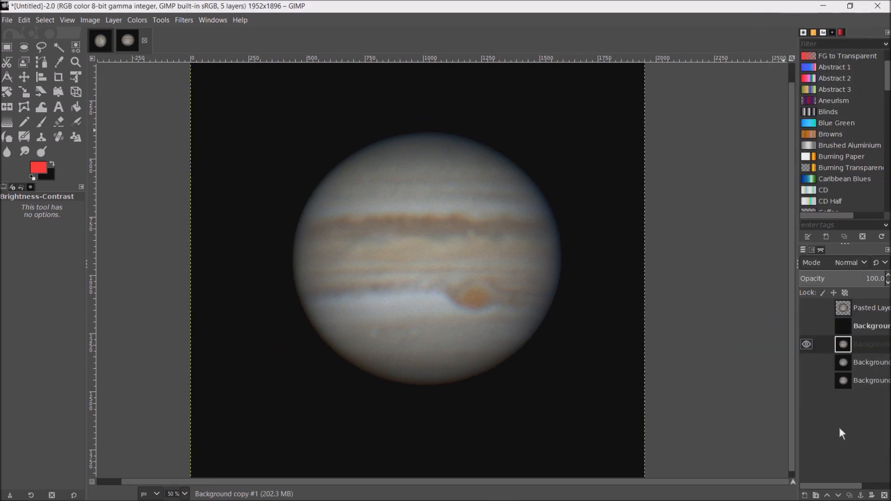
- Hide the merged third frame, show only the uppermost Jupiter layer with its black background, and merge the visible pair
click(808, 343)
click(808, 326)
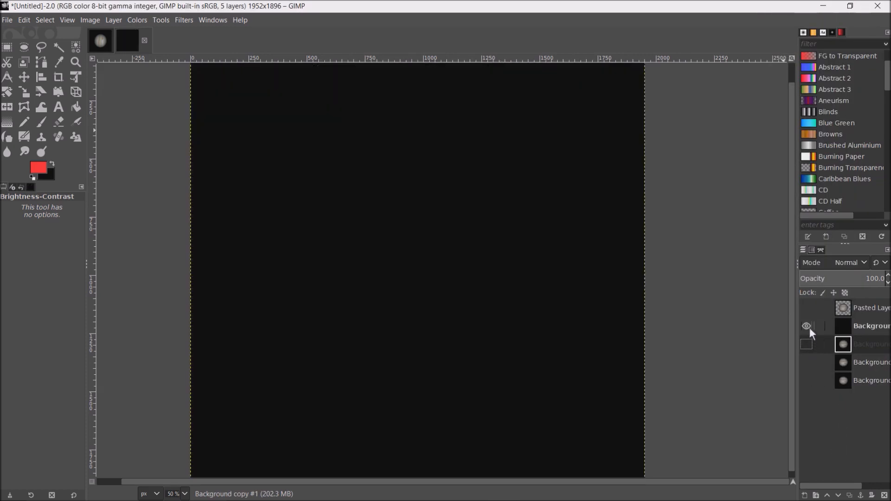
click(808, 308)
click(869, 326)
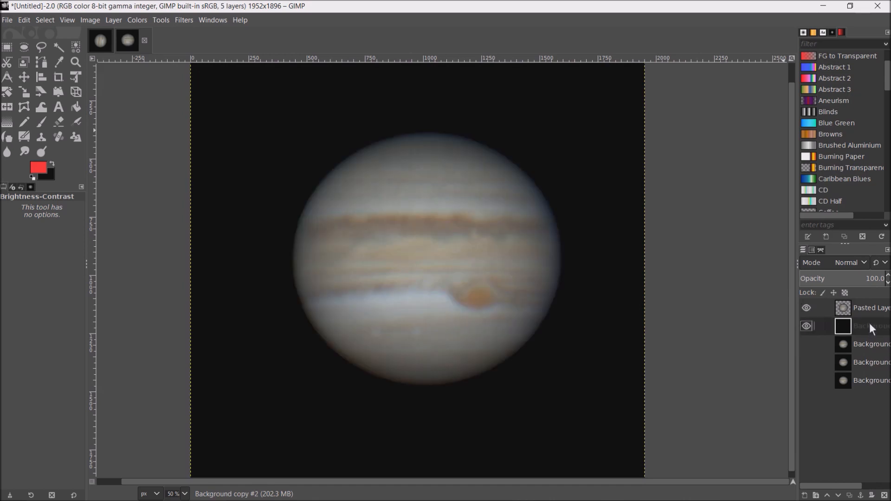
right_click(872, 321)
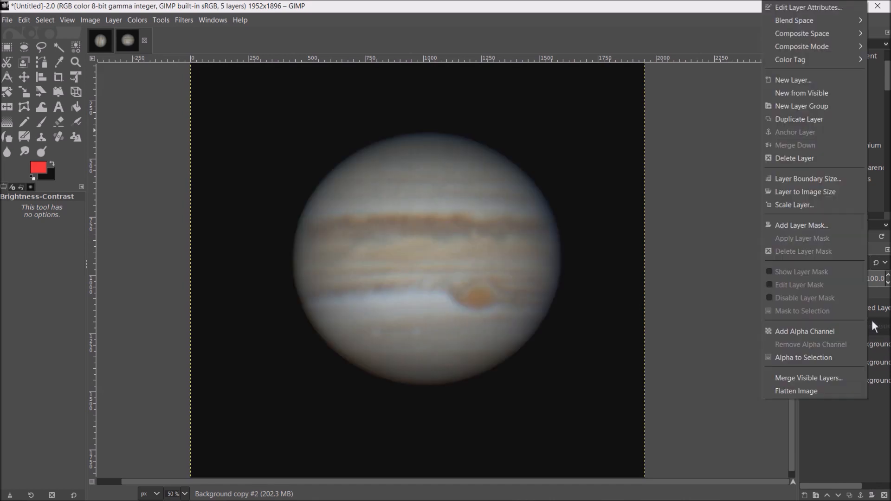
click(823, 378)
click(831, 445)
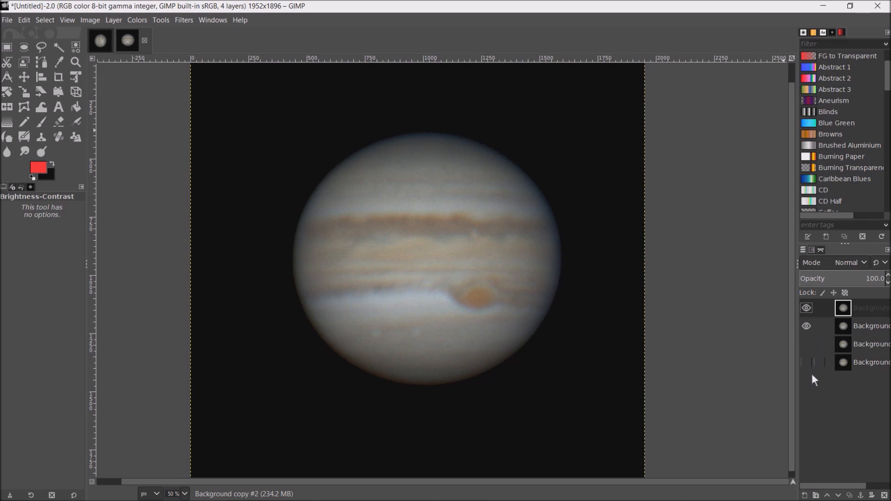
- Make all four merged Jupiter frames visible and duplicate the uppermost frame
click(811, 326)
click(807, 344)
click(807, 345)
right_click(865, 308)
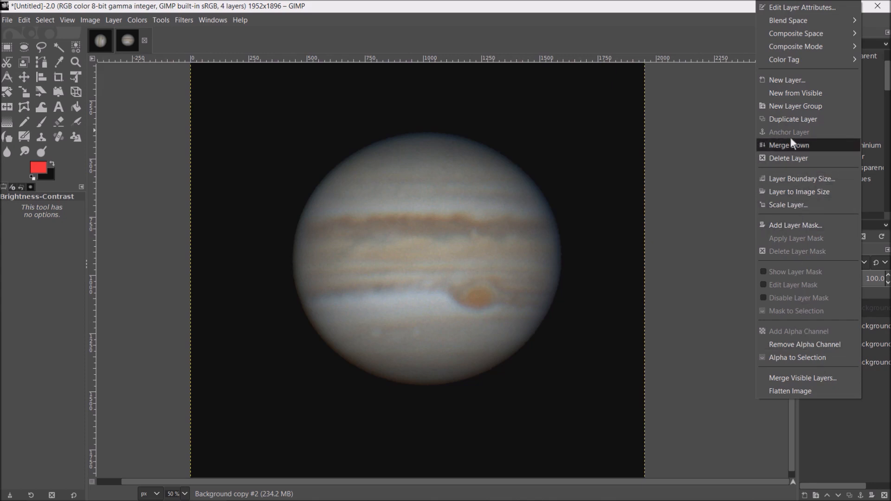
click(793, 117)
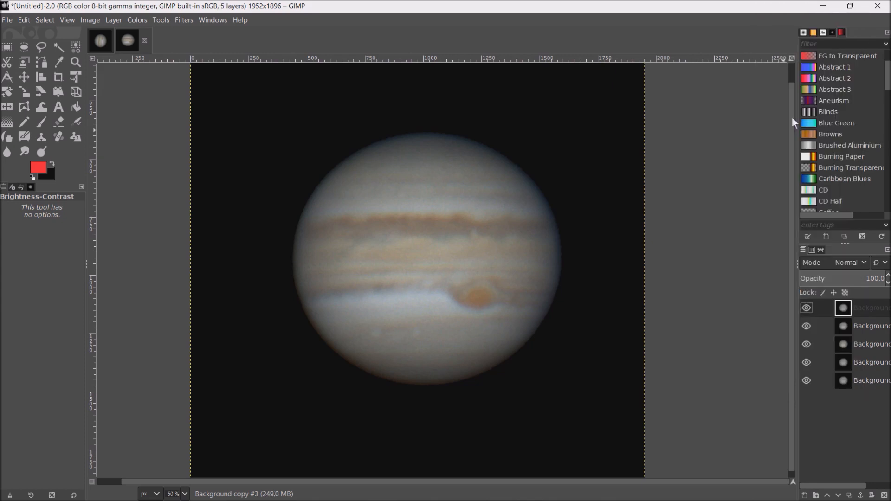
- Duplicate the third Jupiter frame, Background copy #1, and raise the copy to the top of the layer stack
click(865, 345)
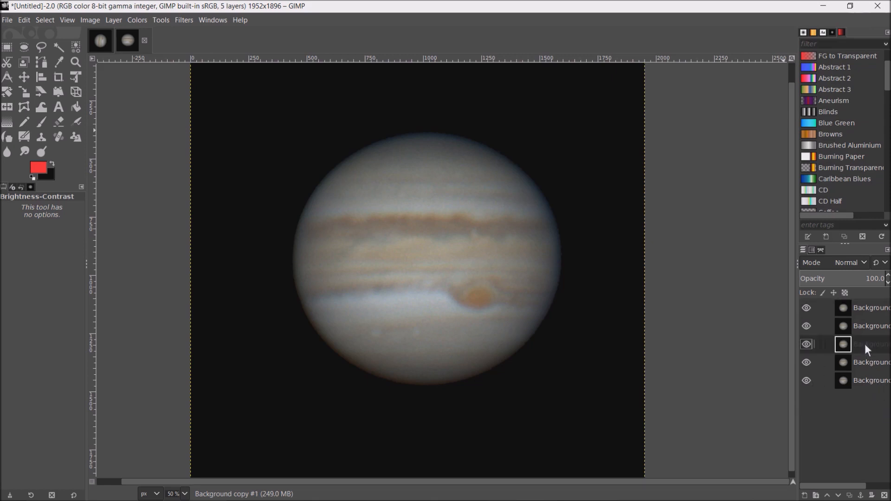
right_click(865, 344)
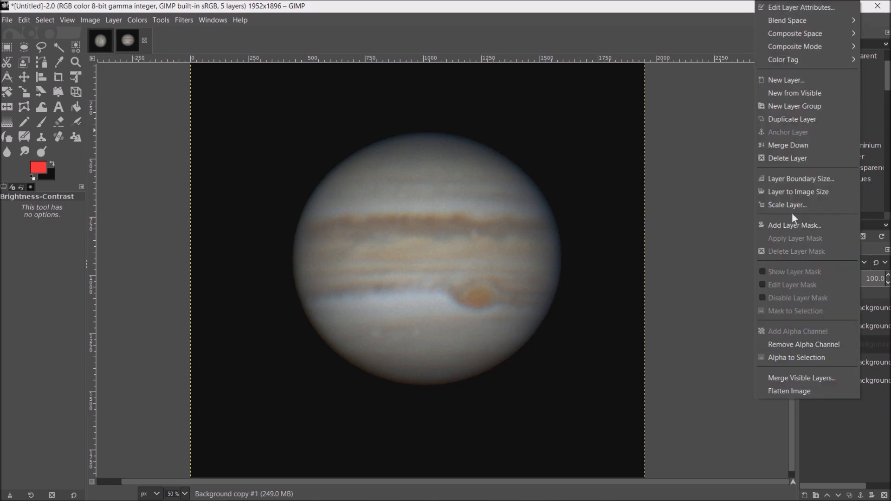
click(795, 120)
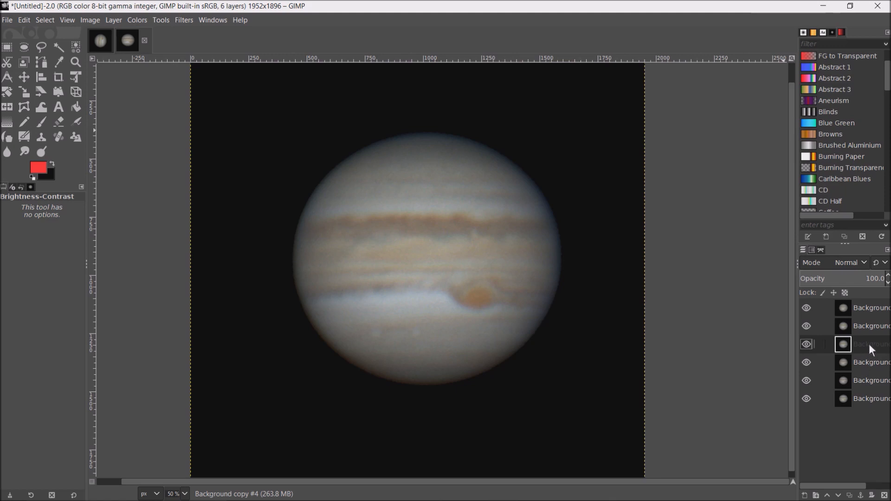
click(829, 496)
click(828, 496)
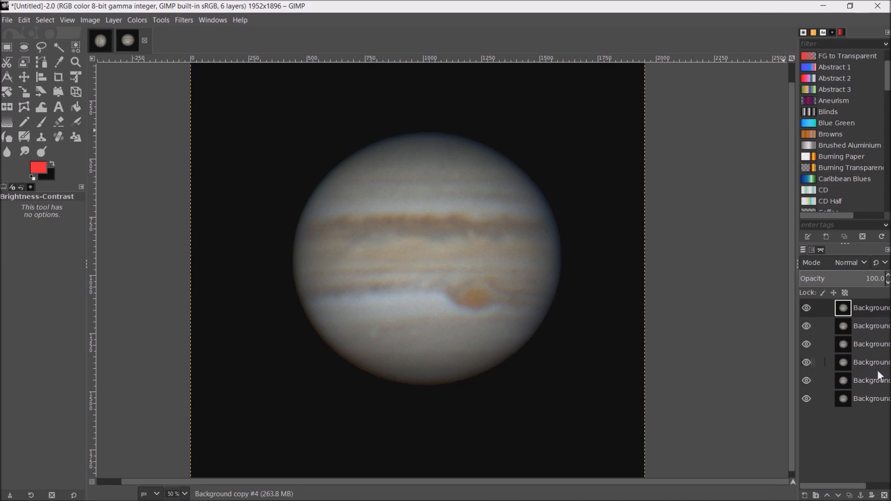
- Duplicate the second Jupiter frame, the layer just above the lowest one, and raise the copy to the top of the stack
click(873, 387)
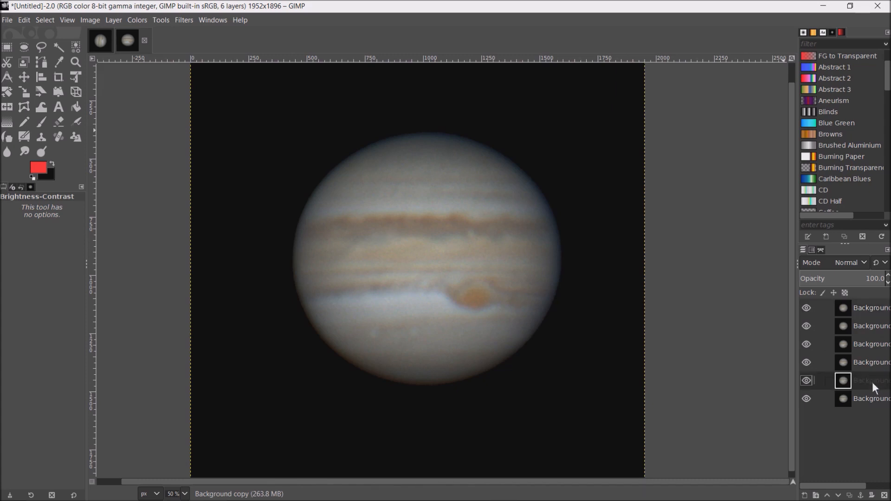
right_click(873, 385)
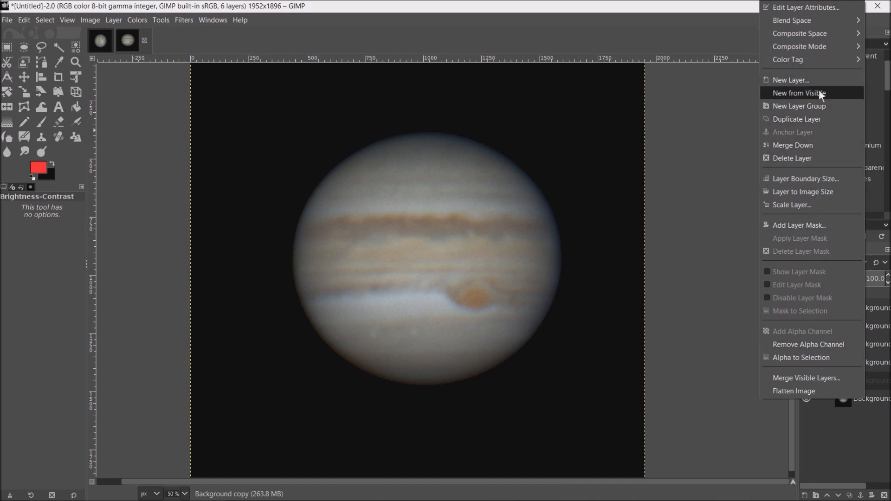
click(812, 120)
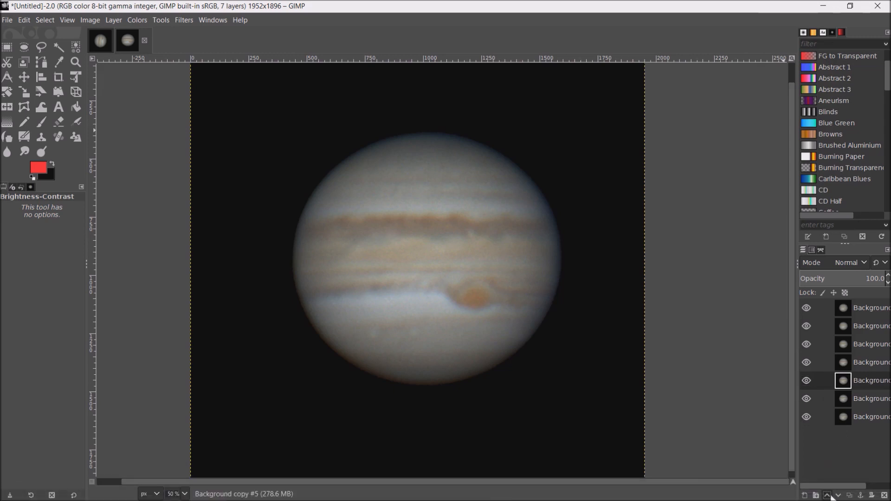
click(828, 496)
click(828, 495)
click(829, 496)
click(829, 496)
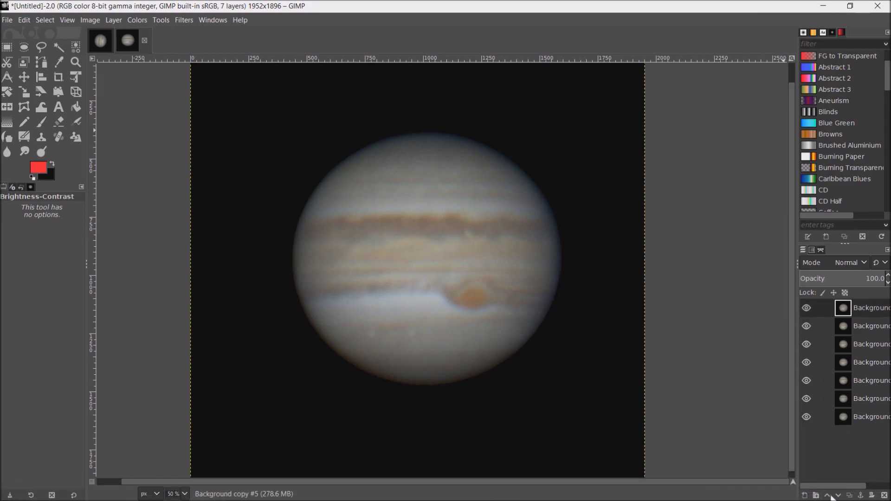
- Duplicate the lowest Jupiter frame, Background, and raise the copy to the top of the layer stack
click(874, 419)
right_click(873, 417)
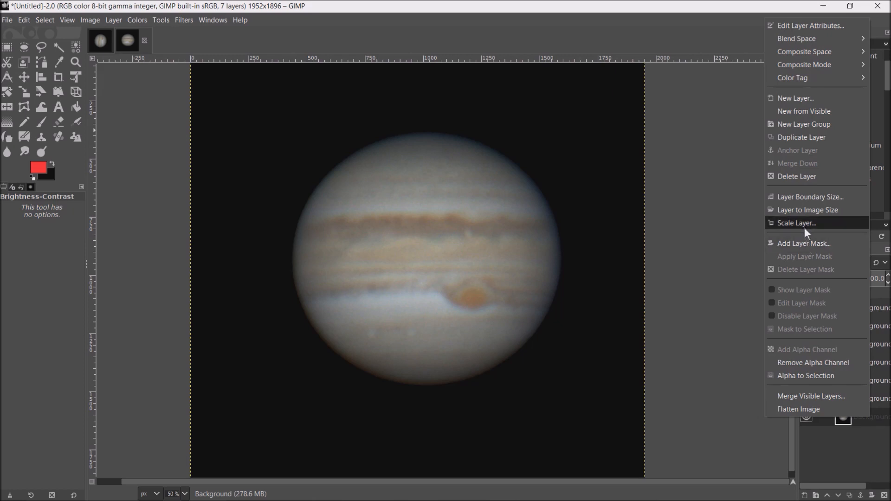
click(816, 136)
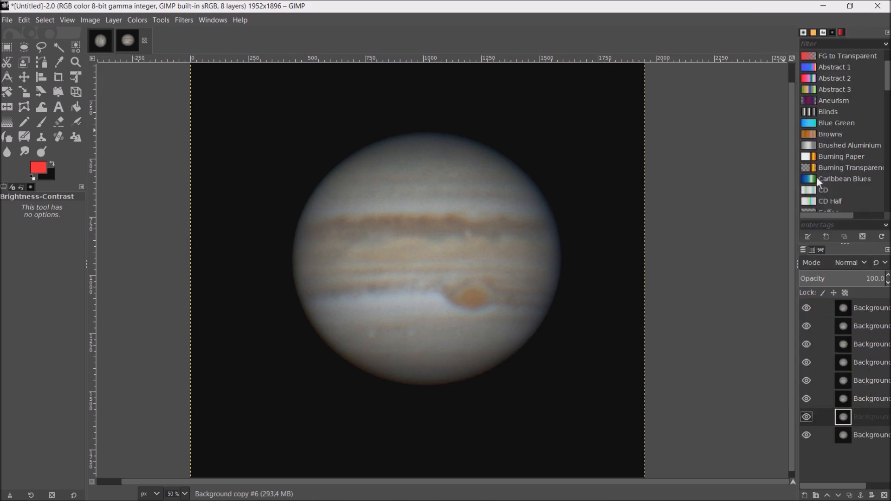
click(829, 496)
click(830, 495)
click(829, 495)
click(829, 496)
click(829, 495)
click(830, 496)
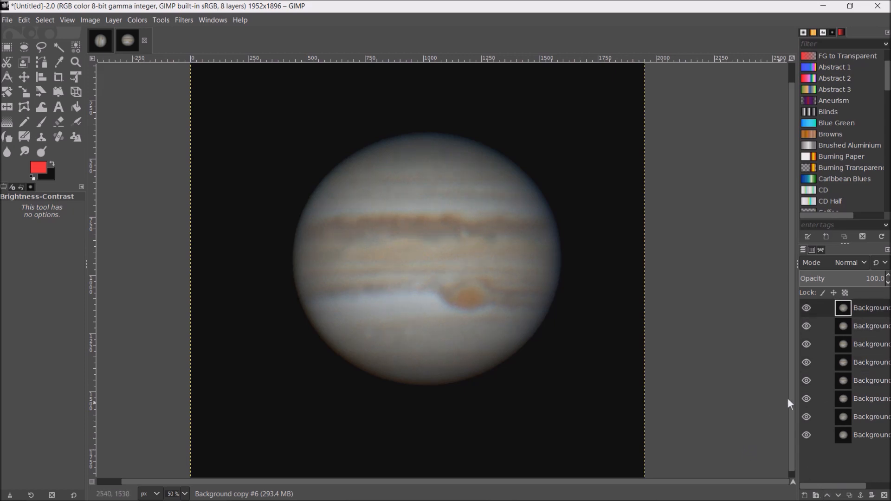
- Check the rotation sequence by hiding the frames one after another down the stack, and show them all again from the bottom up
click(807, 308)
click(808, 325)
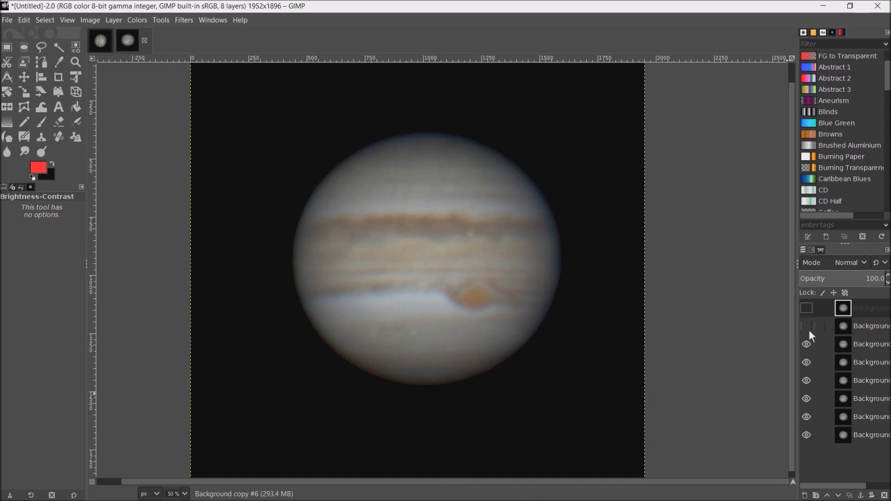
click(808, 344)
click(807, 381)
click(807, 399)
click(808, 417)
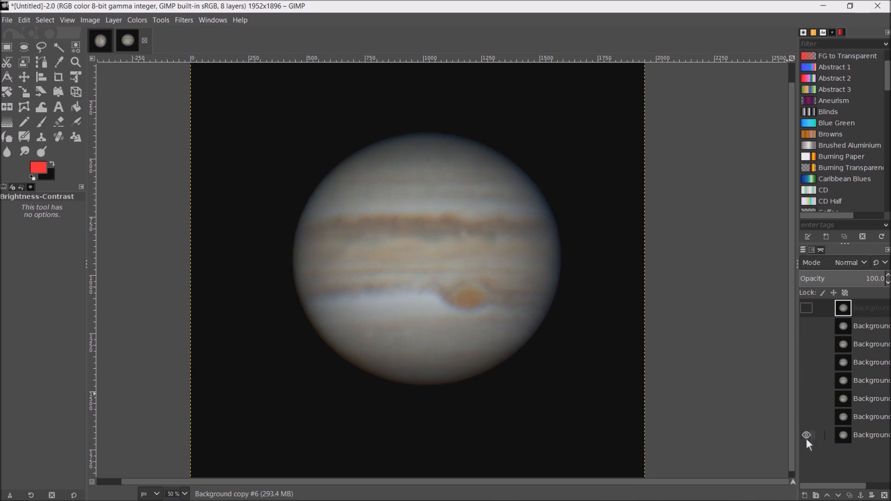
click(807, 417)
click(811, 400)
click(811, 380)
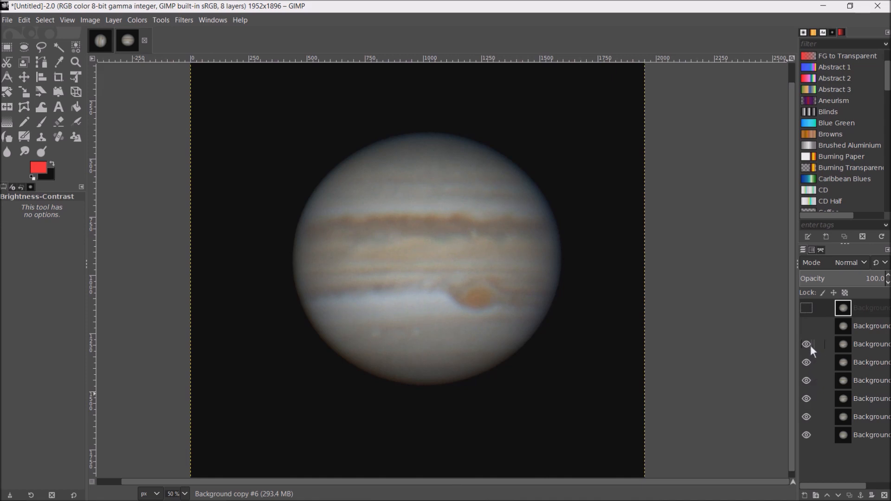
click(810, 329)
click(811, 308)
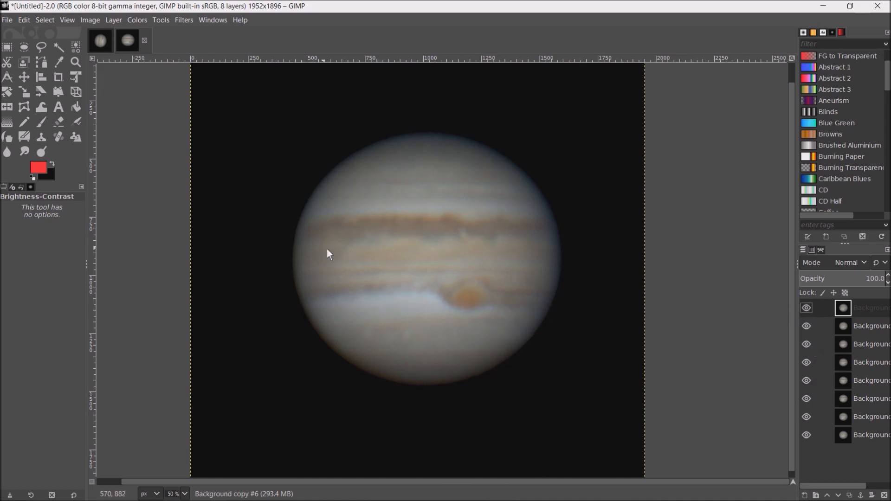
- Start exporting the image to the Astronomy folder on the Desktop, with GIF image (*.gif) as the file type
click(7, 20)
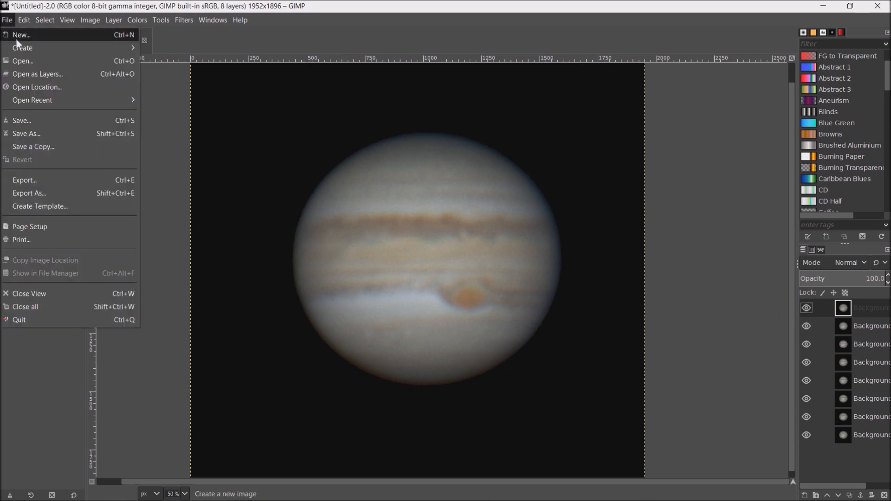
click(34, 191)
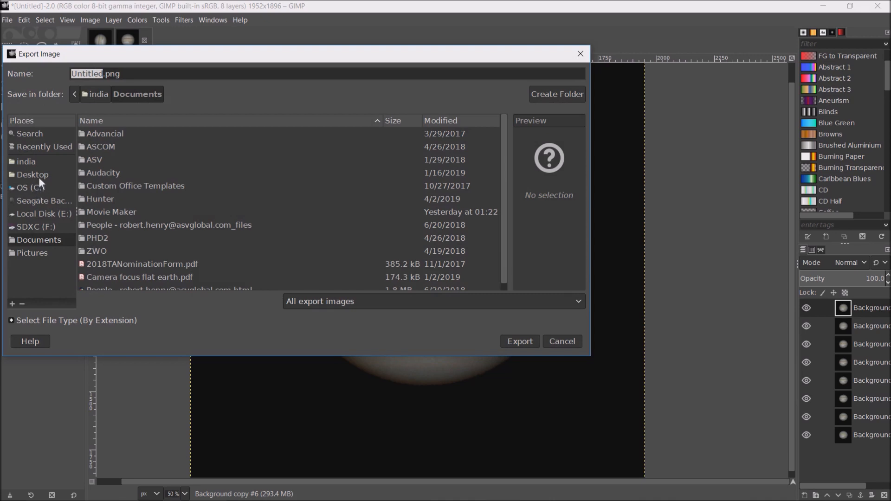
click(38, 175)
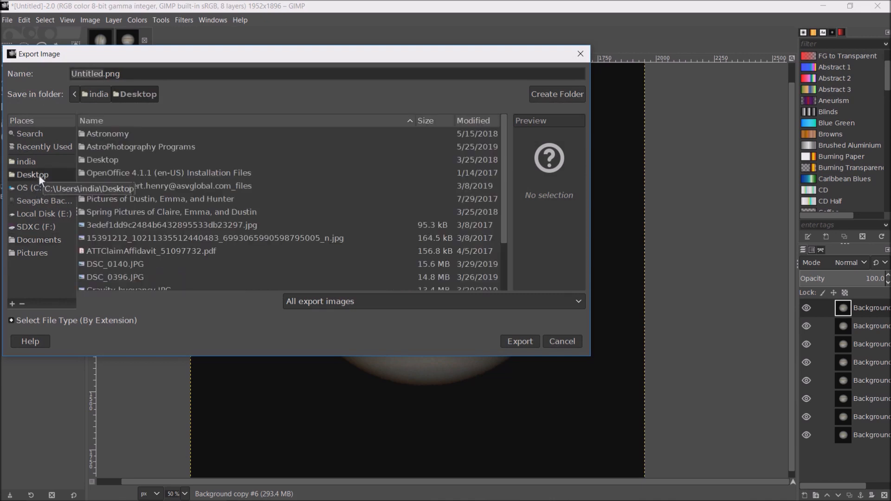
double_click(92, 134)
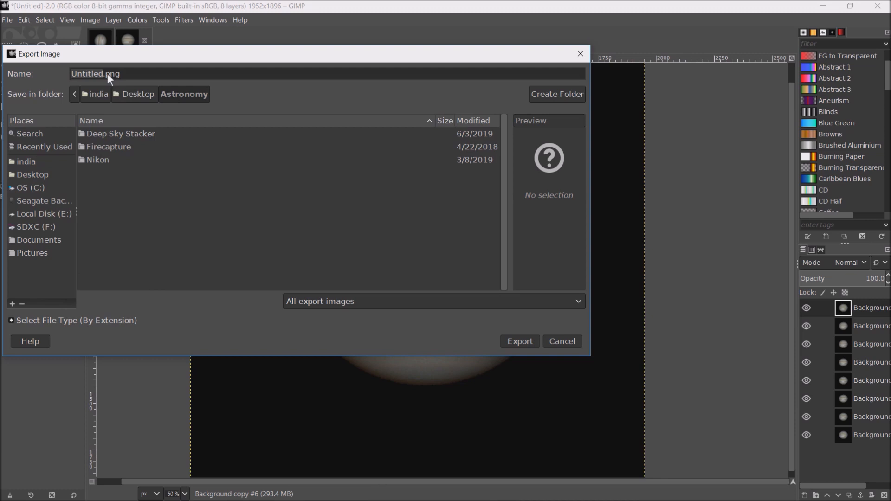
click(580, 300)
scroll(467, 326, down, 3)
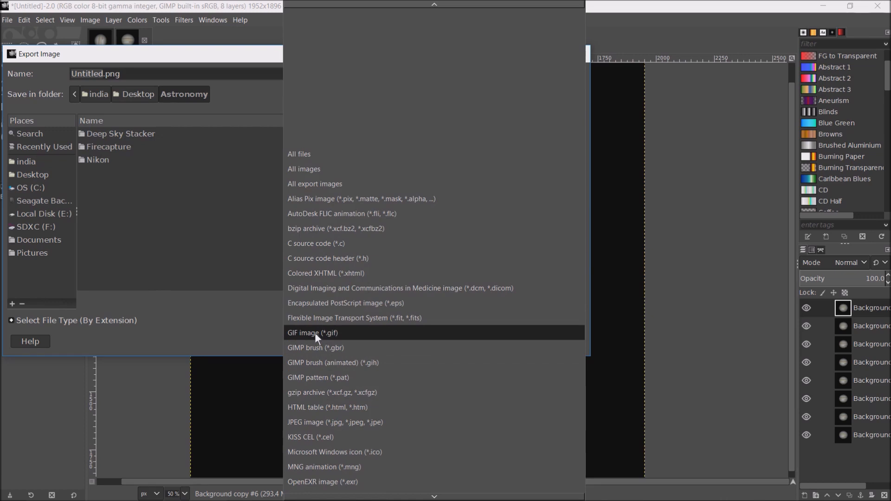
click(314, 333)
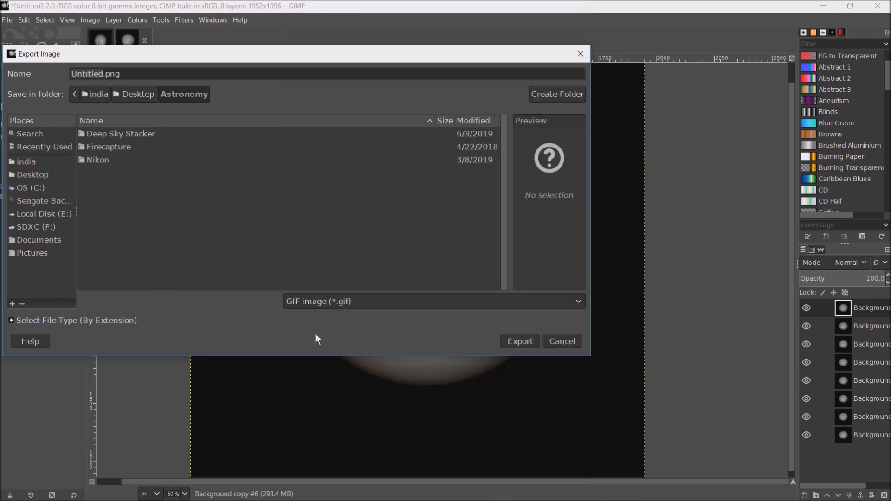
- Name the export file "Jupiter rotation test.gif" and proceed to the GIF export options
click(125, 76)
key(ctrl+a)
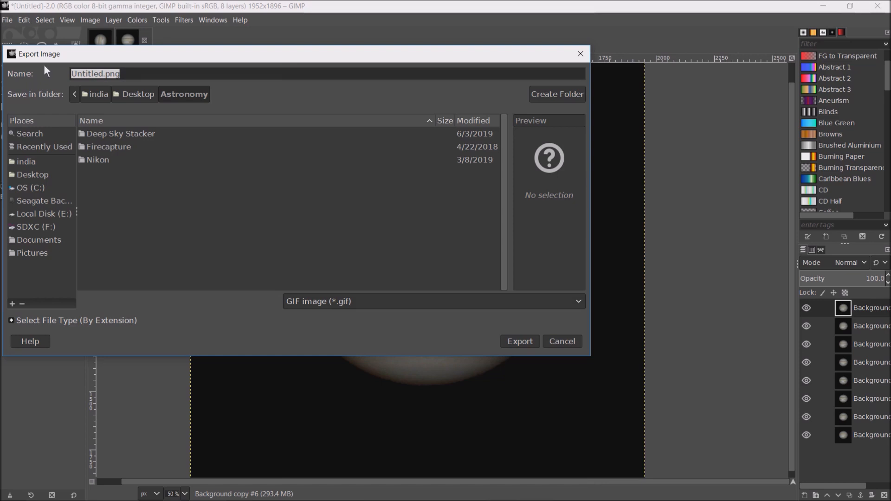
text(Jup)
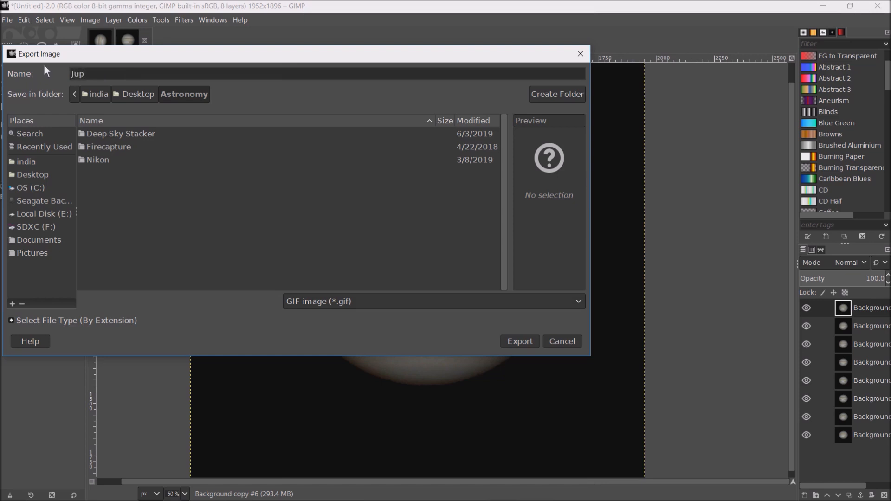
text(iter rotation test)
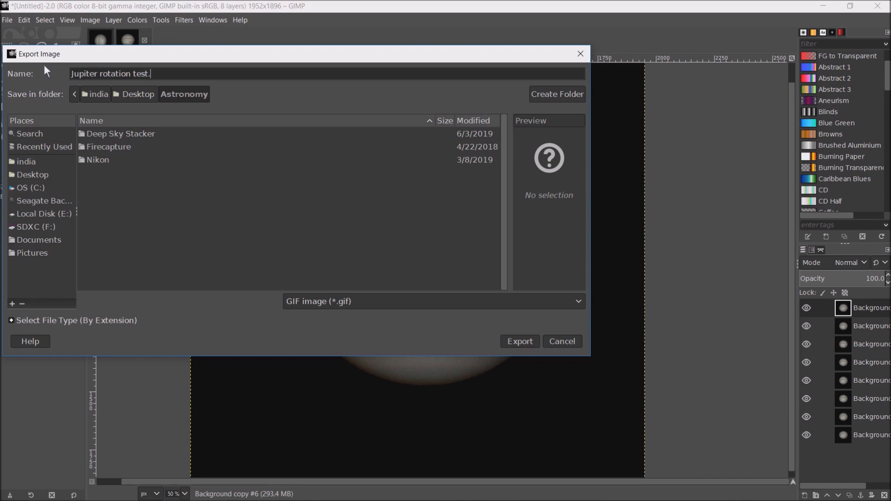
text(.gif)
click(521, 343)
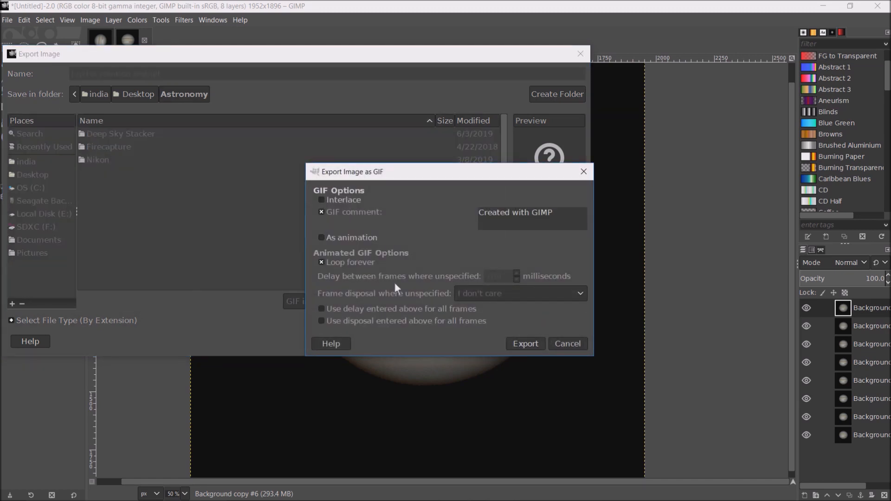
- Export the GIF as an animation with one frame per layer (replace), applying the 100 ms delay to all frames
click(325, 238)
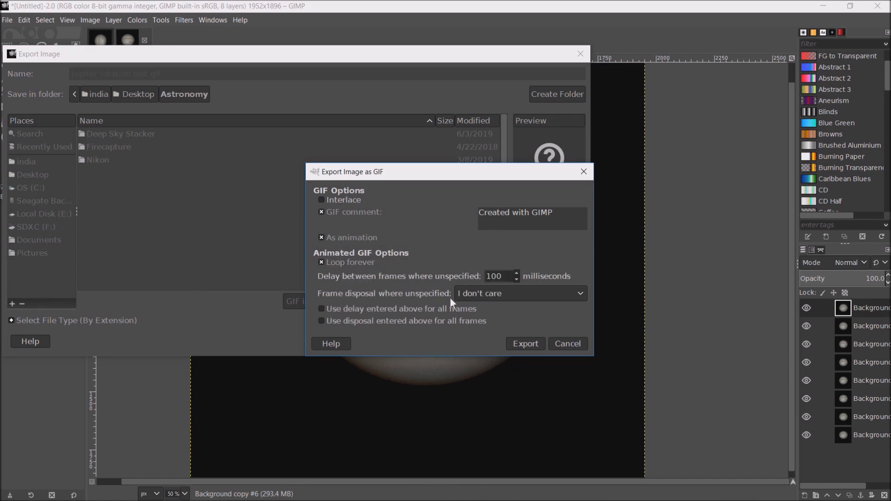
click(583, 294)
click(584, 293)
click(587, 293)
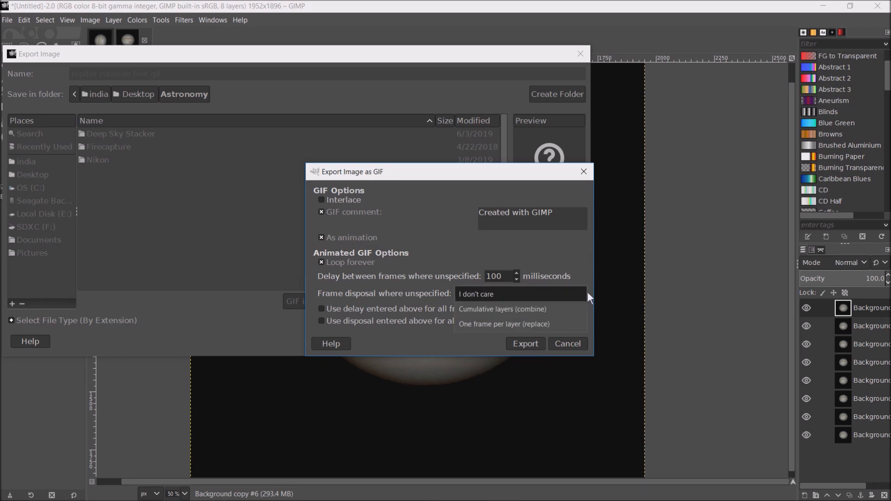
click(504, 323)
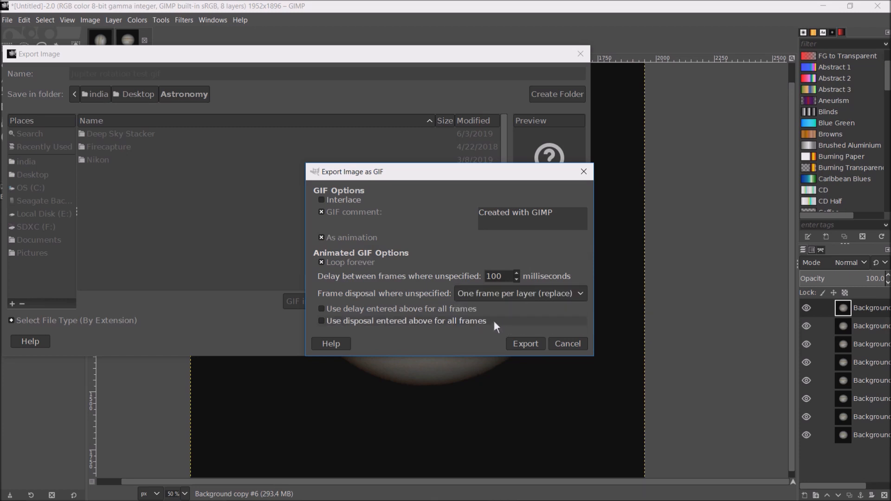
click(329, 309)
click(530, 347)
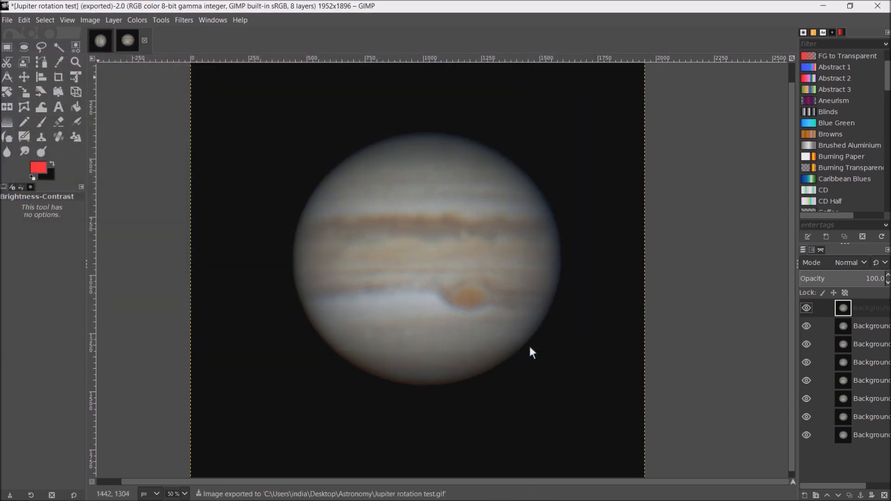
- Switch to the Astronomy folder on the desktop, play Jupiter rotation test.gif, and close the viewer and the folder
click(827, 7)
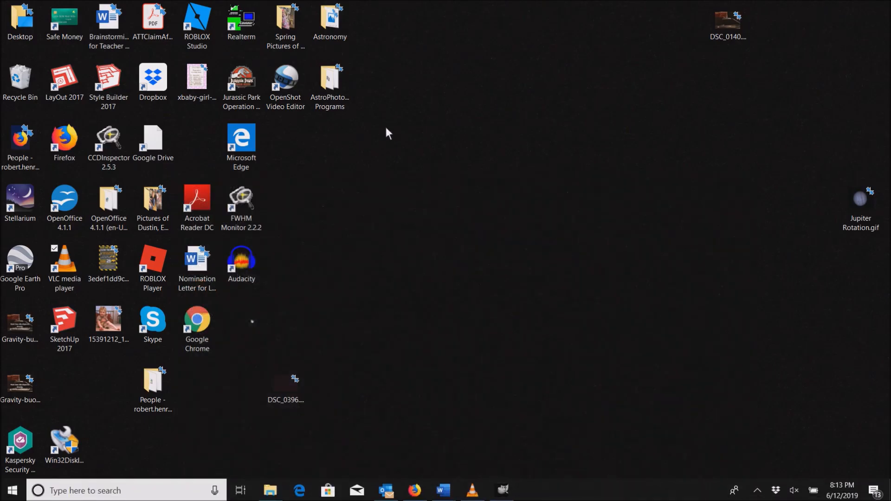
double_click(330, 20)
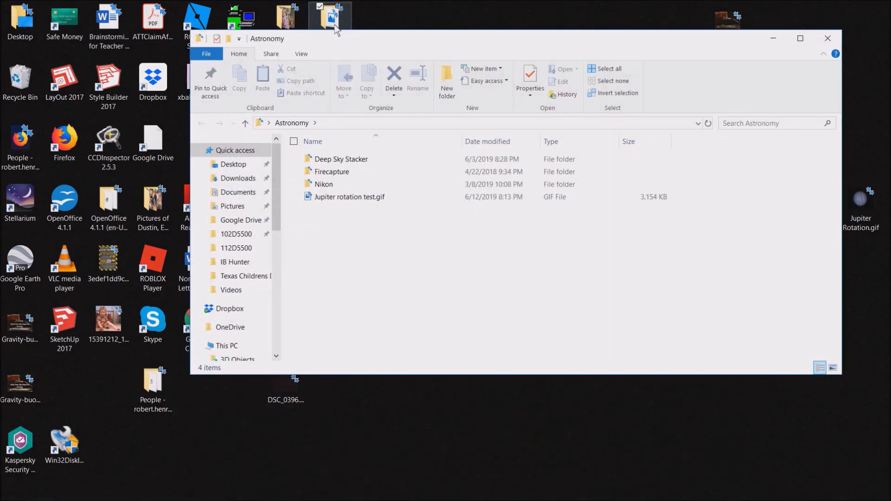
double_click(351, 201)
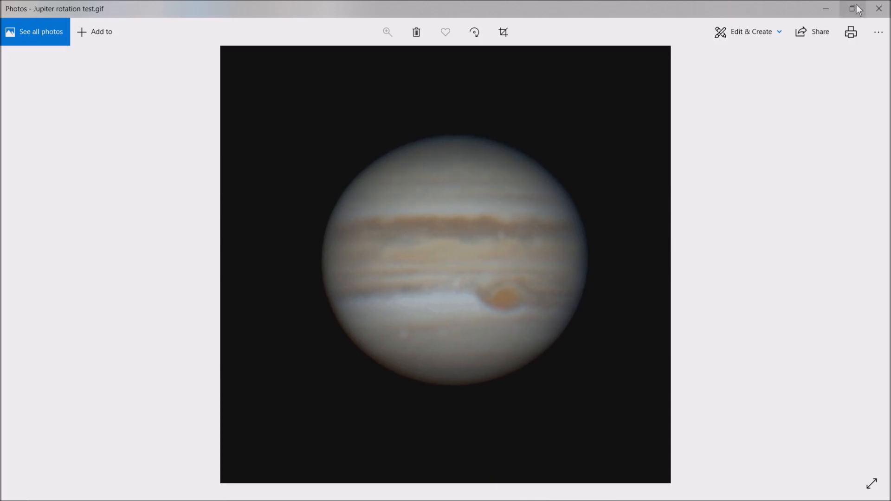
click(879, 8)
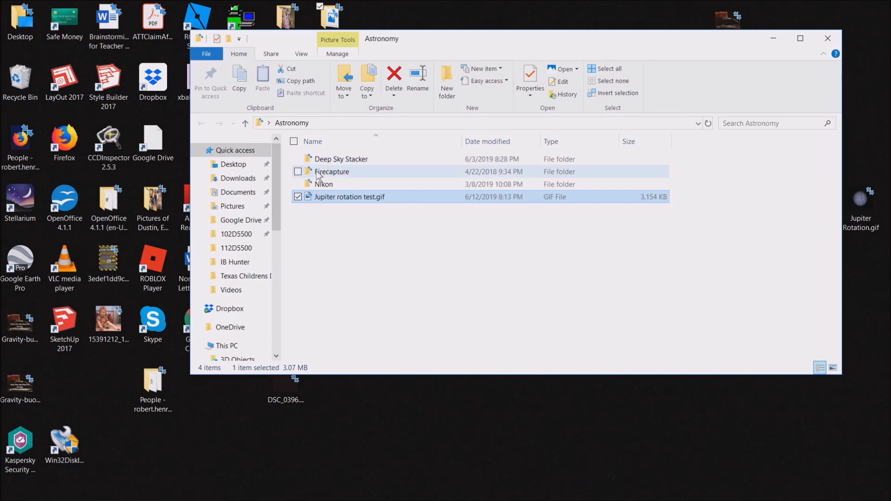
click(829, 39)
- Launch VirtualDub.exe from the VirtualDub-1.10.4 folder inside AstroPhotography Programs > VirtualDub on the desktop
double_click(331, 81)
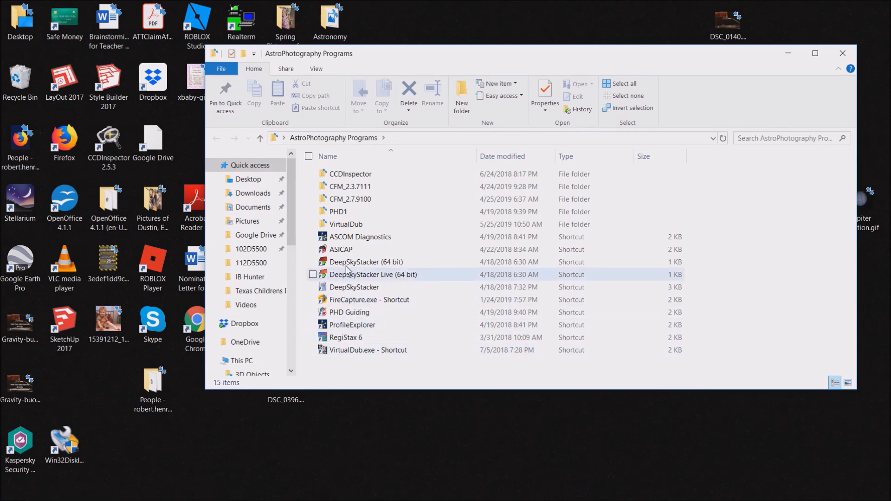
double_click(362, 225)
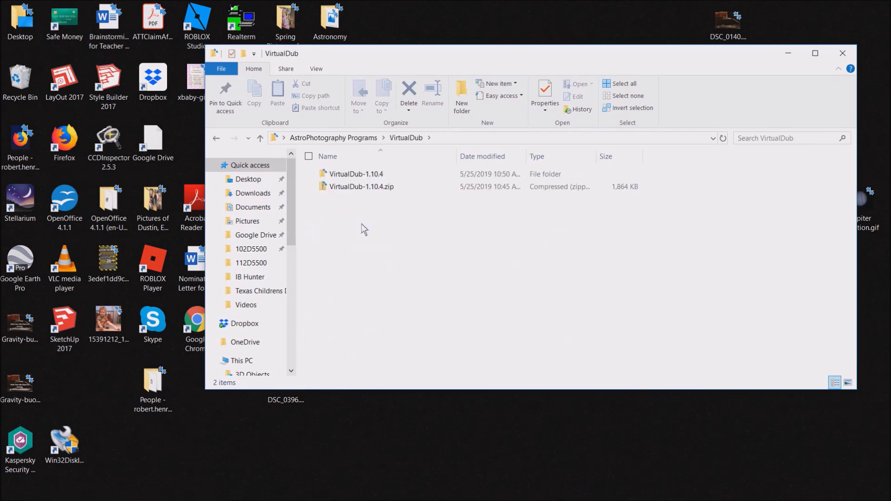
double_click(347, 177)
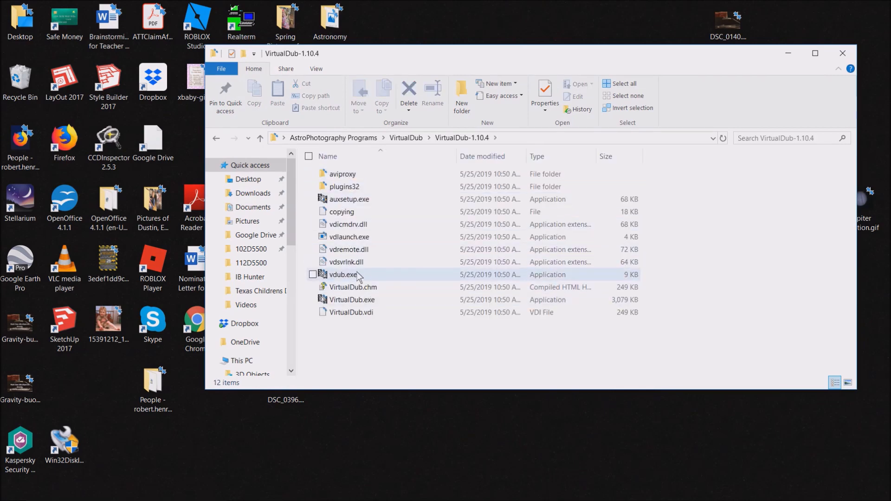
double_click(347, 300)
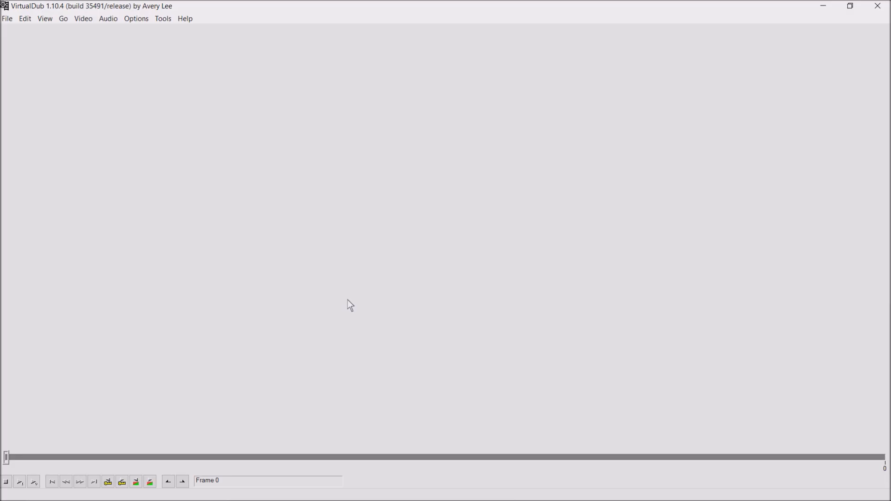
- Open Jupiter rotation test.gif from the desktop's Astronomy folder as the video file
click(8, 18)
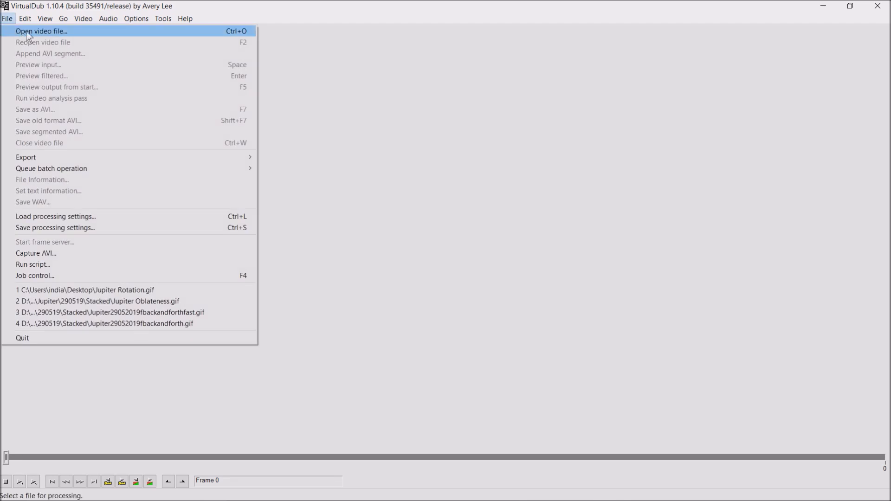
click(27, 31)
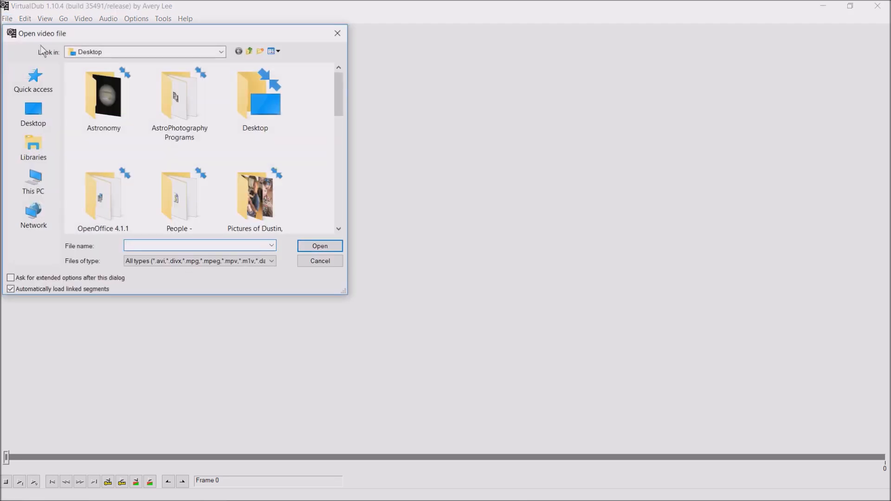
double_click(101, 93)
click(107, 118)
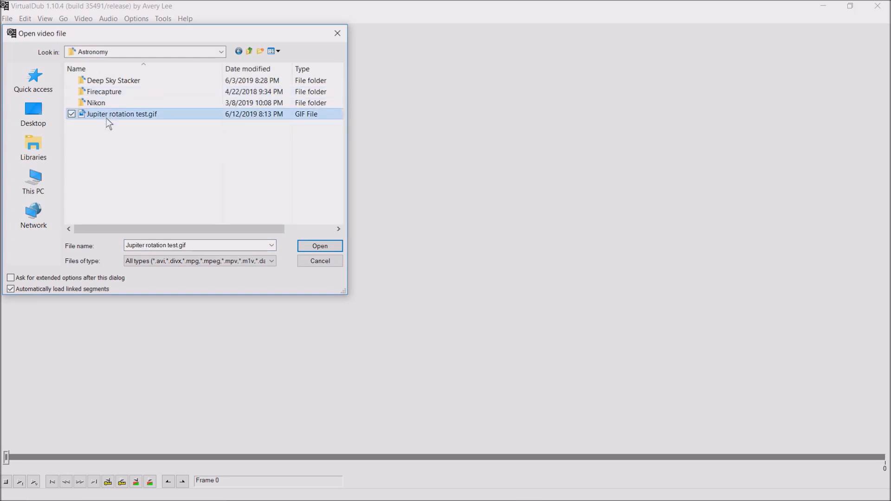
click(328, 248)
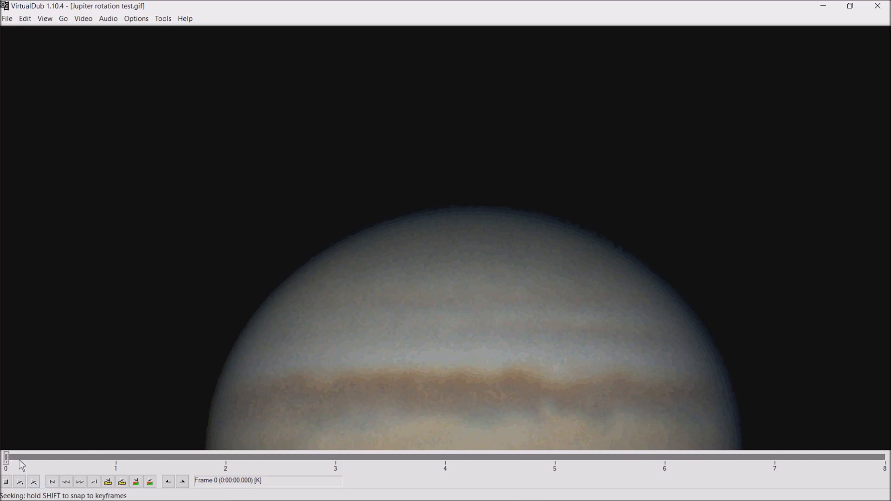
- Scrub the Jupiter animation forward to frame 4 and back to frame 0, dismissing the disk space notification
drag(39, 461, 435, 460)
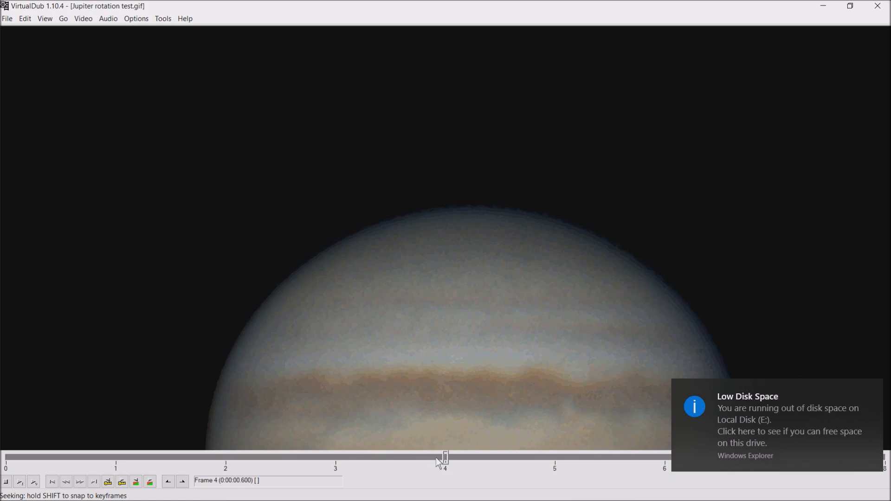
click(875, 391)
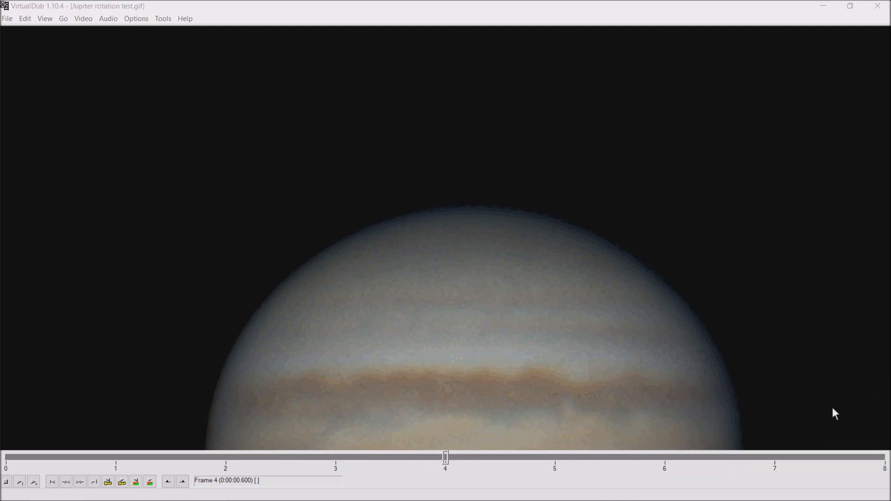
click(450, 458)
drag(450, 458, 23, 461)
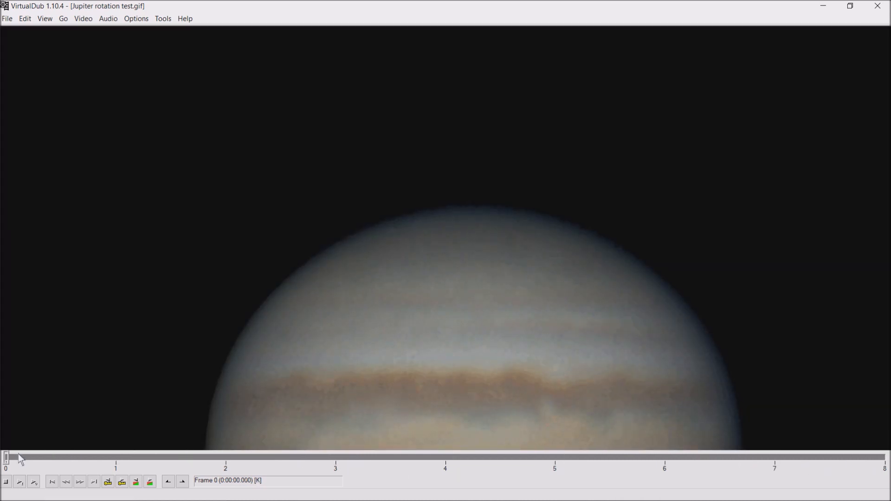
- Save the animation as Jupiter rotation test.avi in the Astronomy folder on the Desktop
click(7, 20)
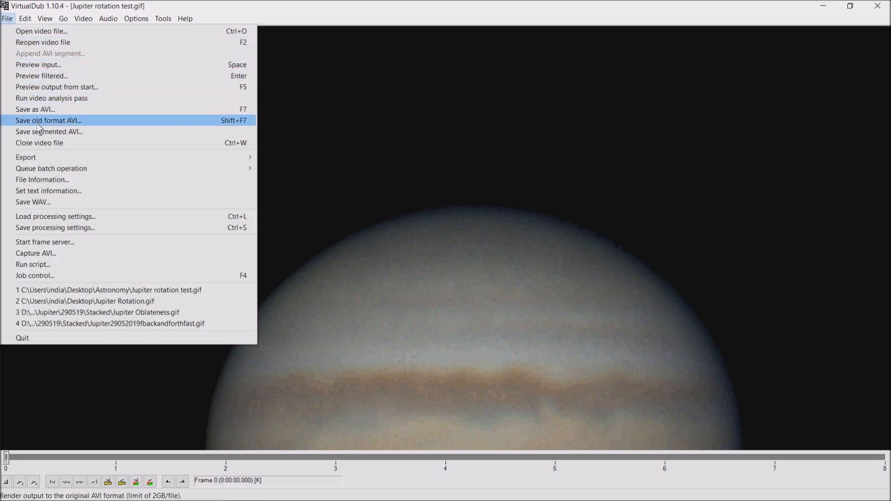
click(47, 110)
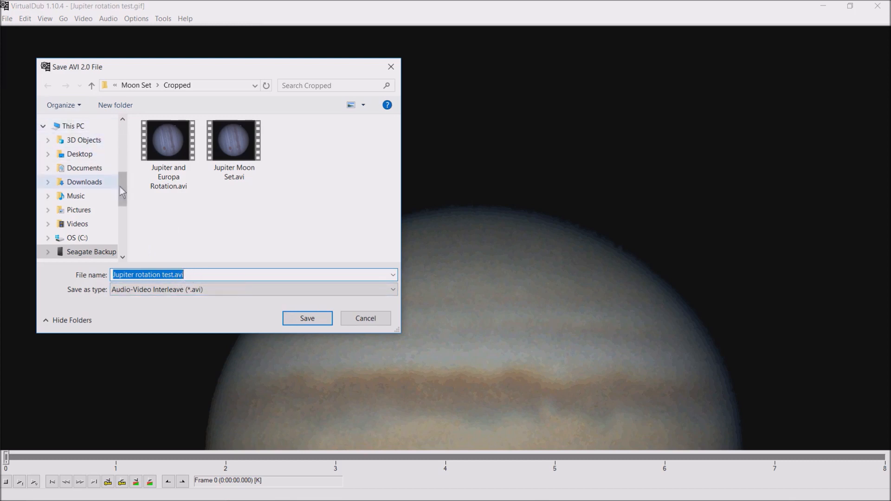
click(87, 158)
double_click(168, 161)
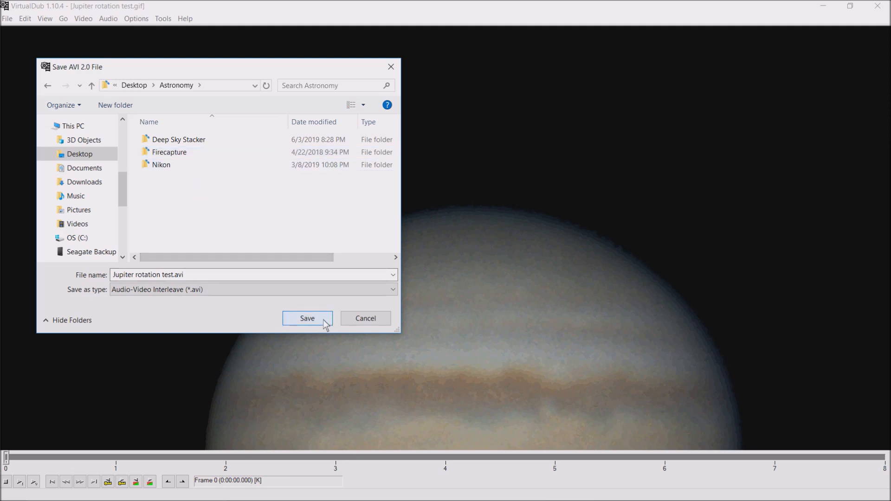
click(307, 318)
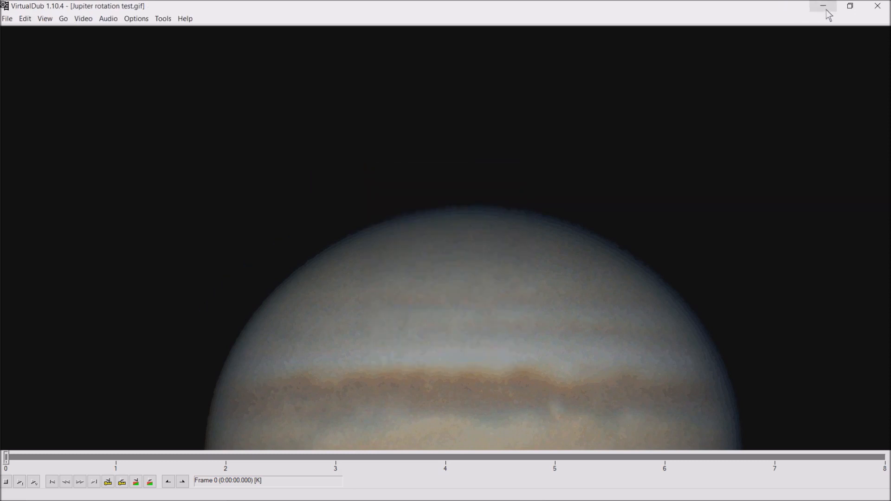
- Close VirtualDub and its program folder, and open Jupiter rotation test.avi from the desktop's Astronomy folder for playback
click(883, 7)
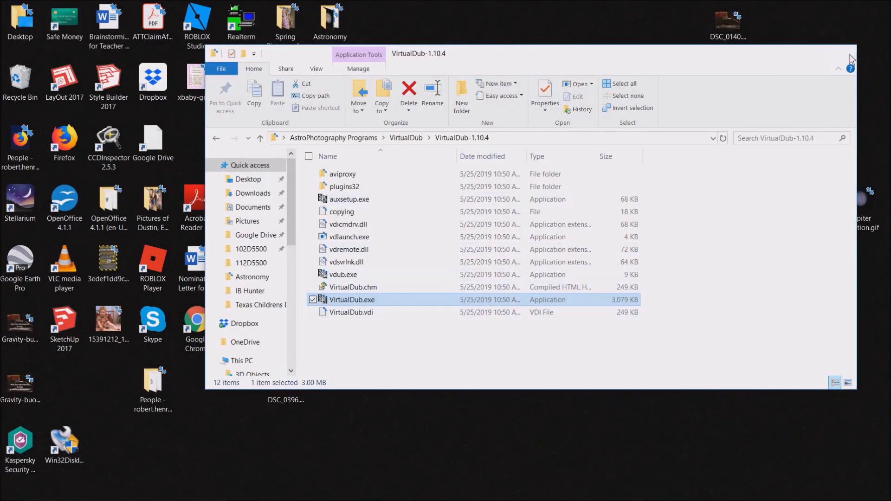
click(843, 53)
double_click(344, 28)
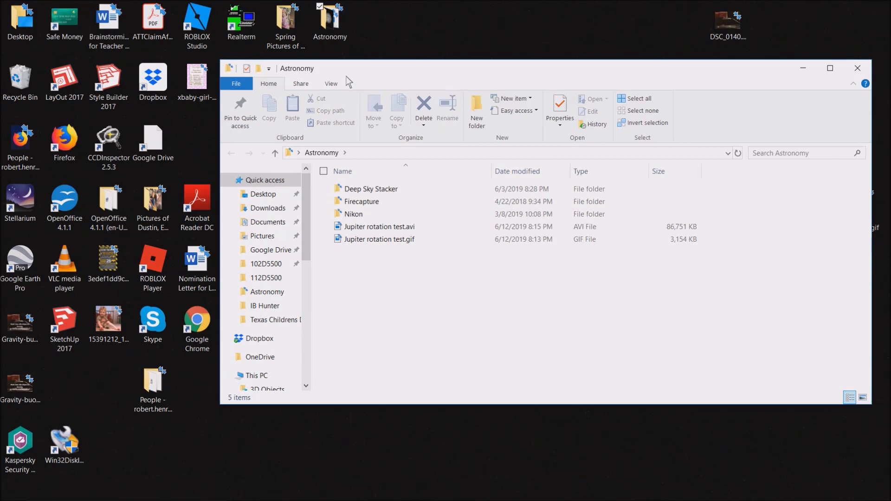
double_click(384, 227)
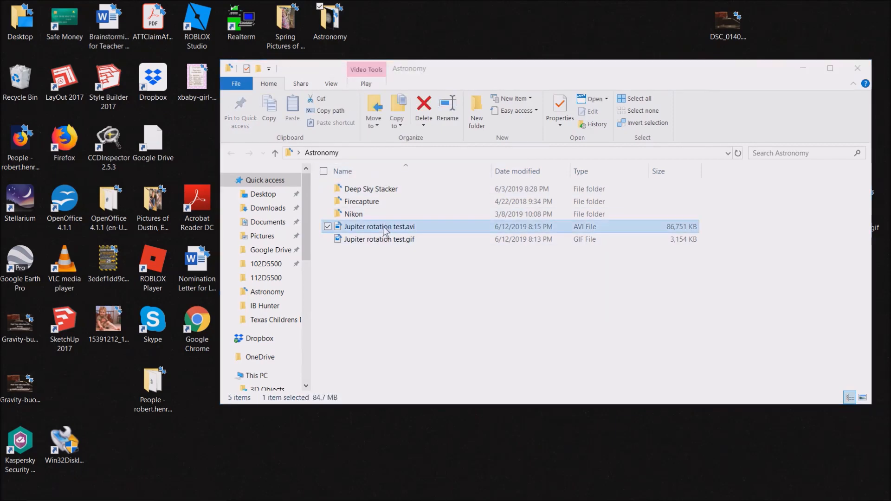